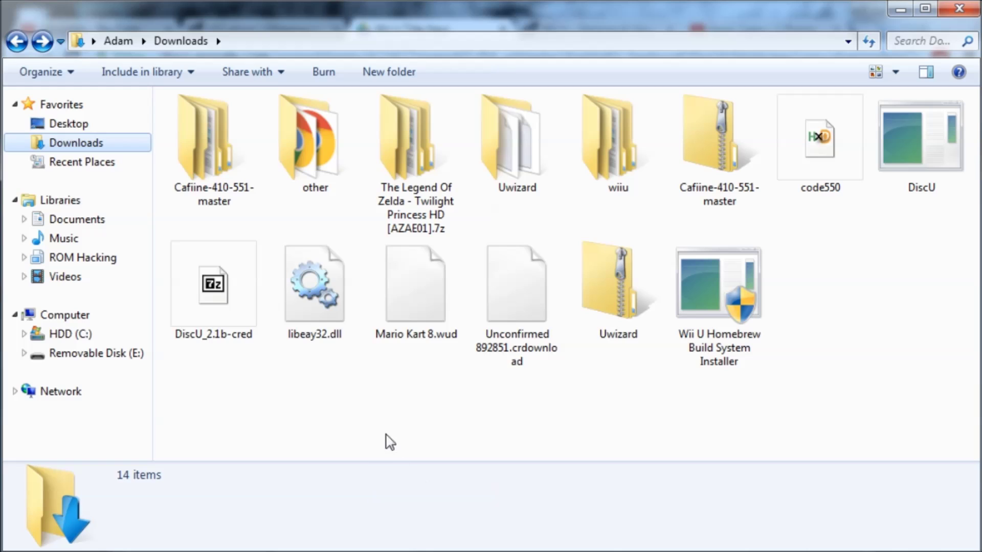
Extract the Uwizard zip to Downloads\Uwizard and view its four extracted files
left_click(413, 333)
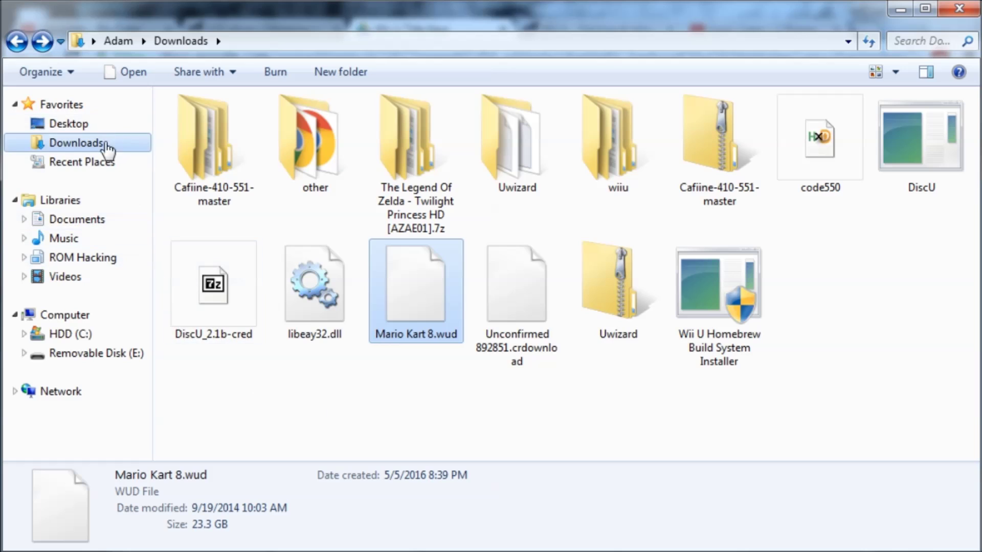
left_click(619, 344)
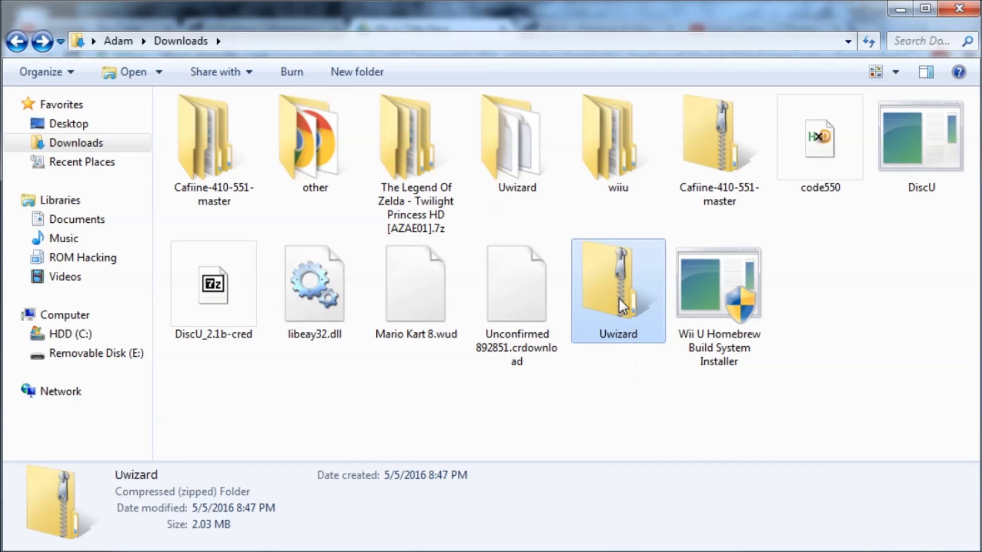
right_click(618, 297)
left_click(661, 328)
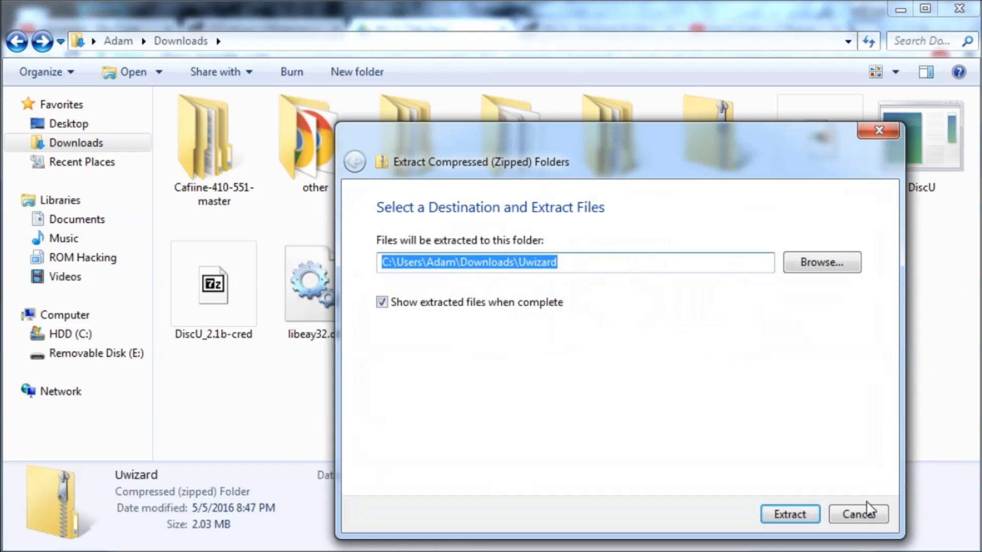
key("Return")
left_click_drag(353, 273, 286, 103)
left_click(288, 238)
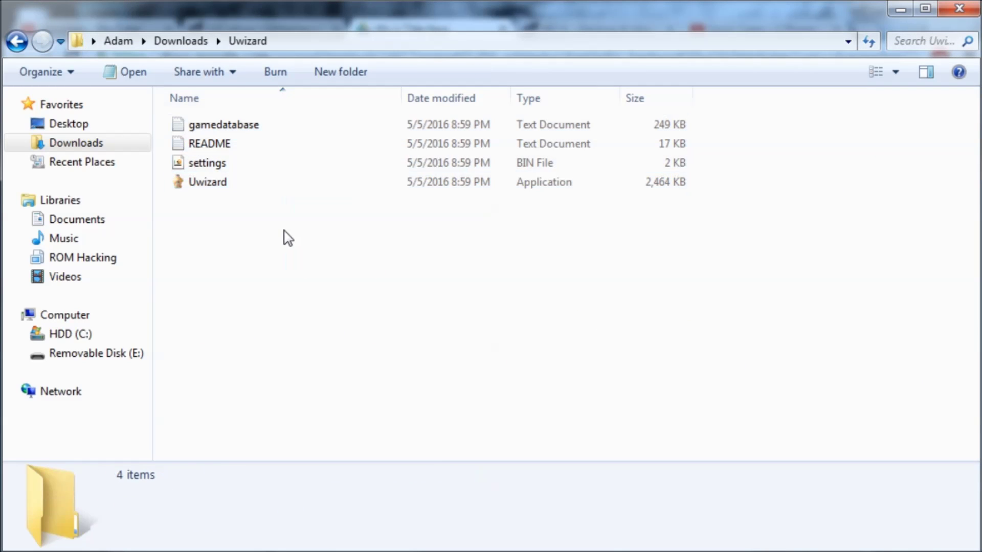
Run Uwizard.exe without future security prompts and start it in English
double_click(247, 187)
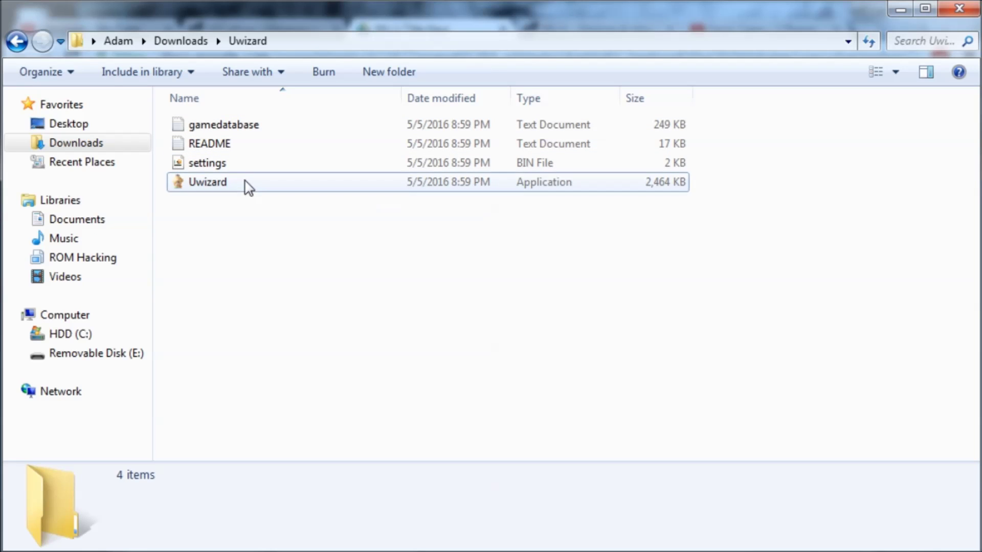
left_click(475, 392)
left_click(655, 355)
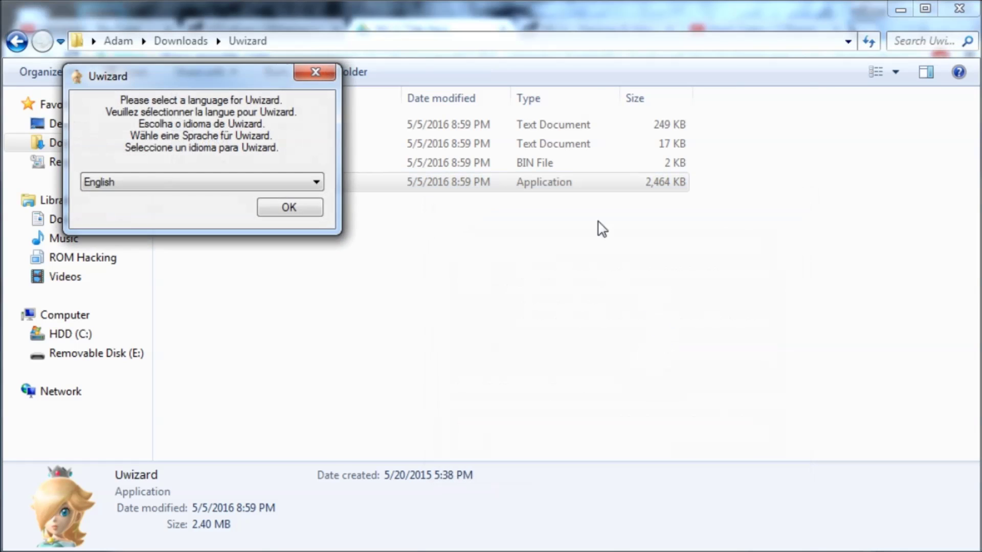
left_click(364, 223)
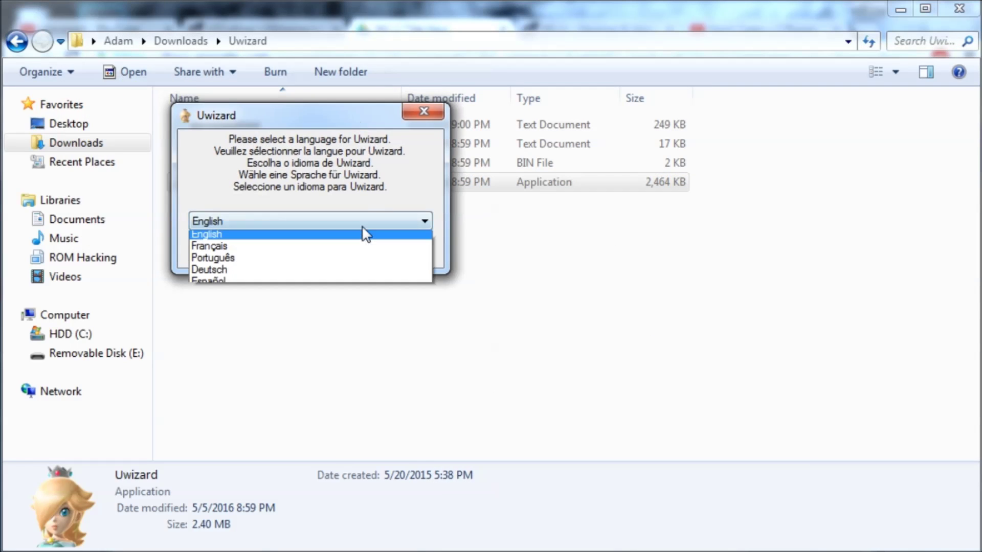
left_click(330, 238)
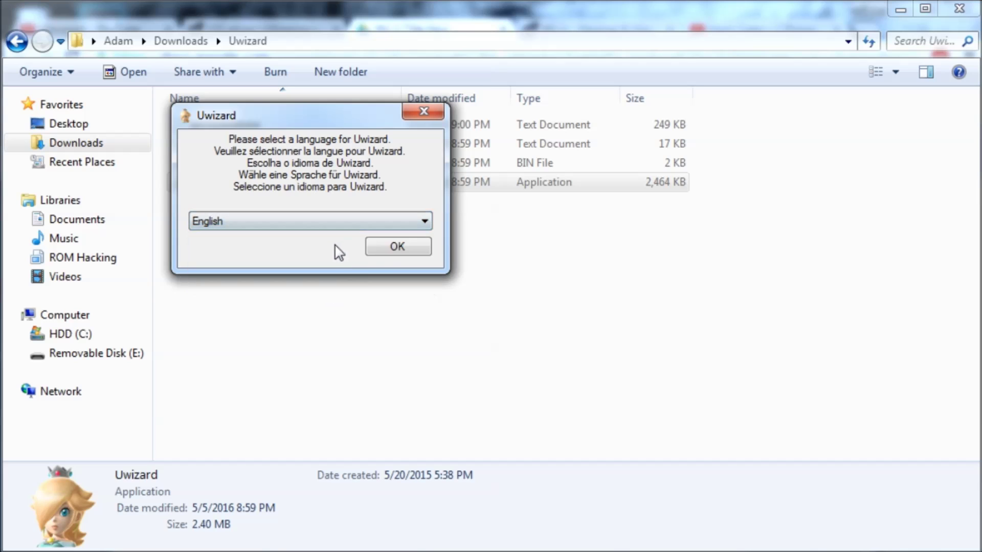
left_click(397, 247)
left_click_drag(388, 60, 534, 42)
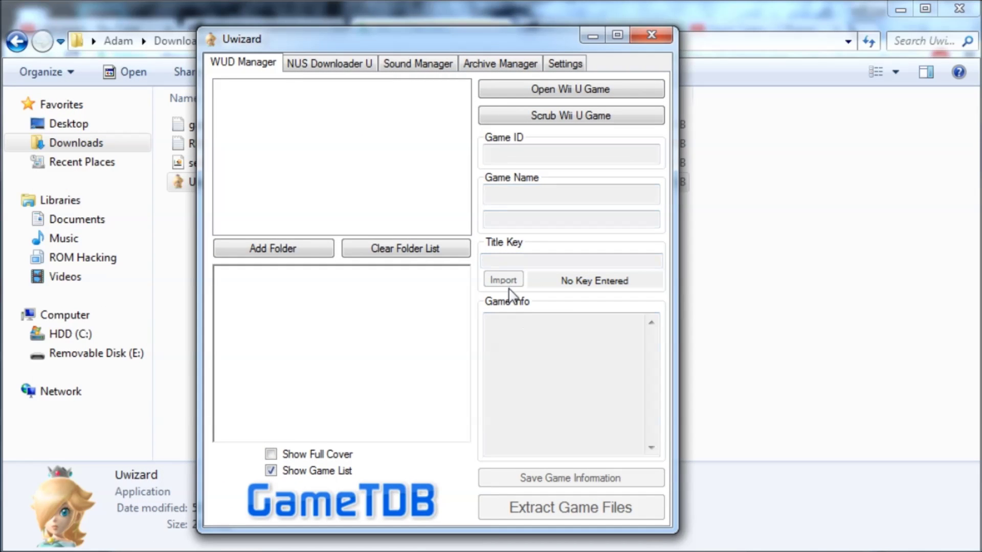
Load the Mario Kart 8.wud image from Downloads as the Wii U game
left_click(571, 91)
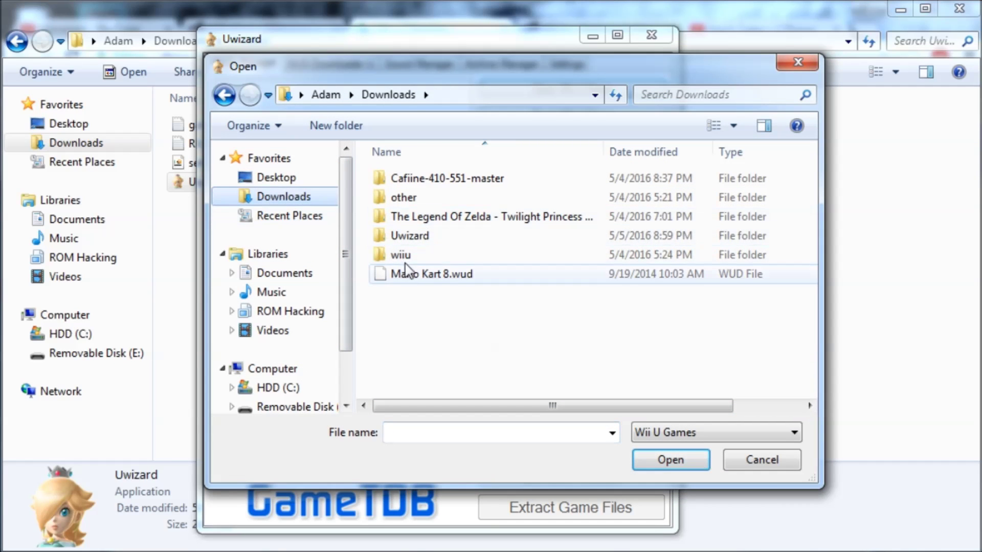
left_click(417, 276)
left_click(309, 275)
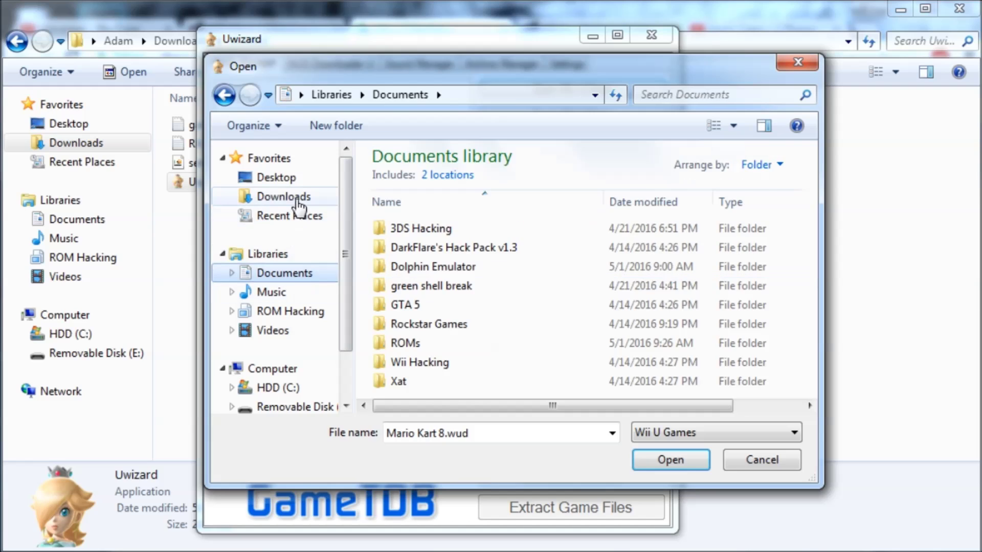
left_click(327, 201)
double_click(477, 280)
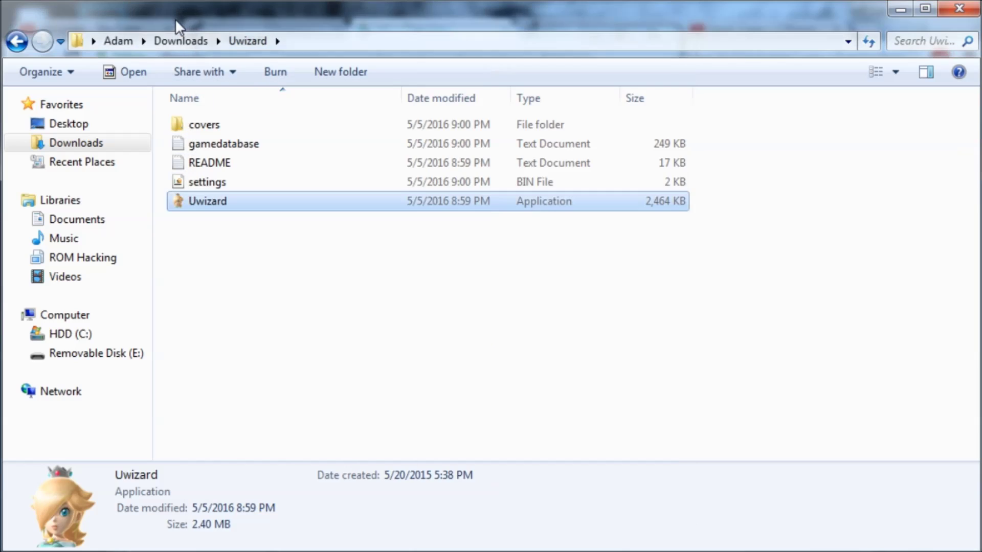
View the AMKP01 cover image in covers\3d, then return to Uwizard
double_click(193, 126)
left_click(221, 128)
double_click(224, 131)
left_click(220, 135)
key("BackSpace")
double_click(223, 132)
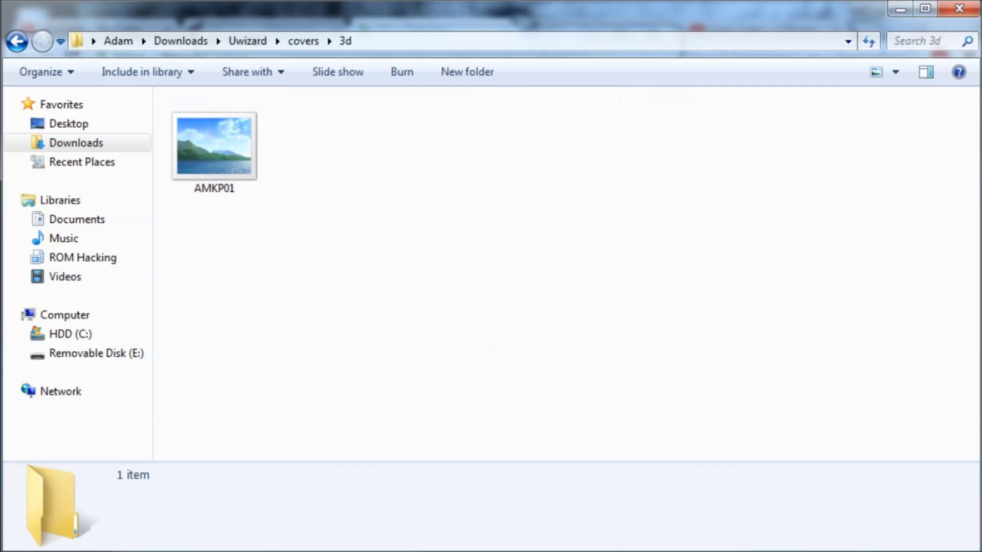
key("BackSpace")
key("BackSpace")
key("alt+Tab")
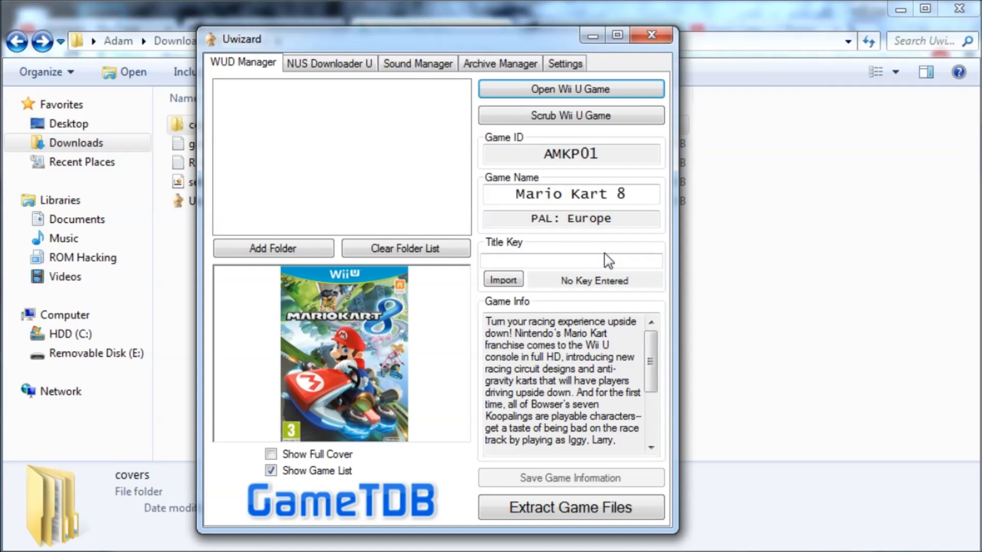
Go to Uwizard's Settings page for the Wii U Common Key, then show the C: drive in Explorer
left_click(542, 264)
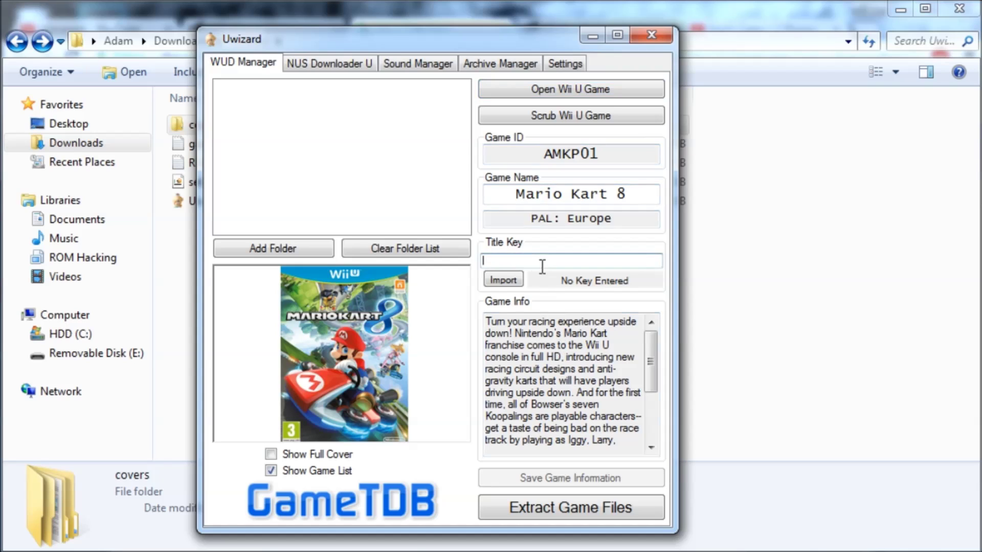
left_click(566, 64)
left_click(308, 106)
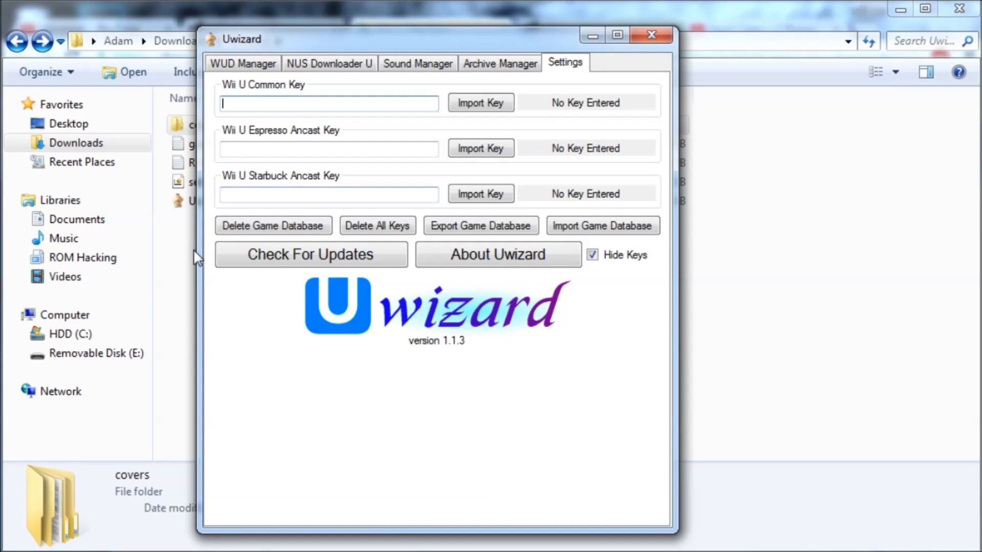
left_click(103, 337)
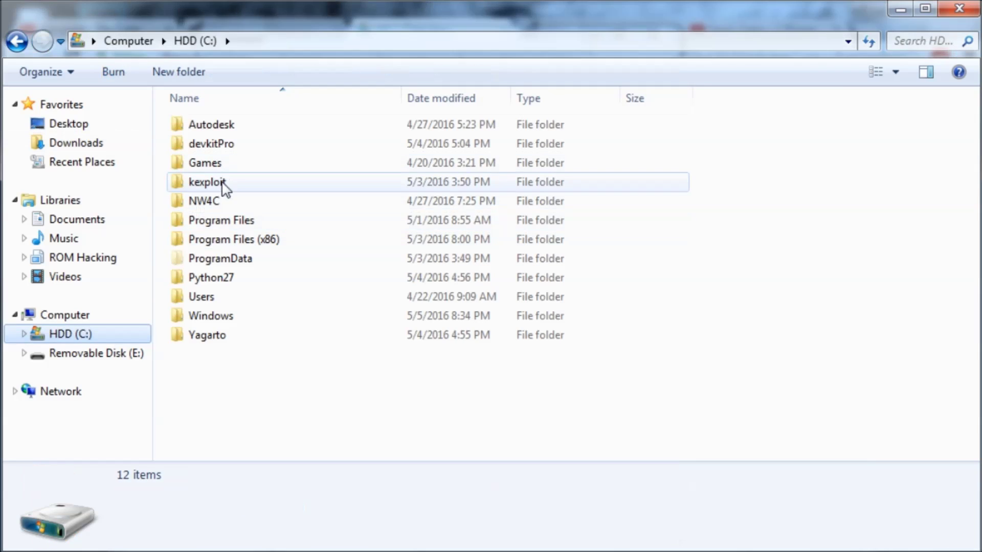
Copy the Wii U Common Key from C:\Games\Cemu\keys.txt, close Notepad, and return to Uwizard
double_click(224, 164)
double_click(228, 146)
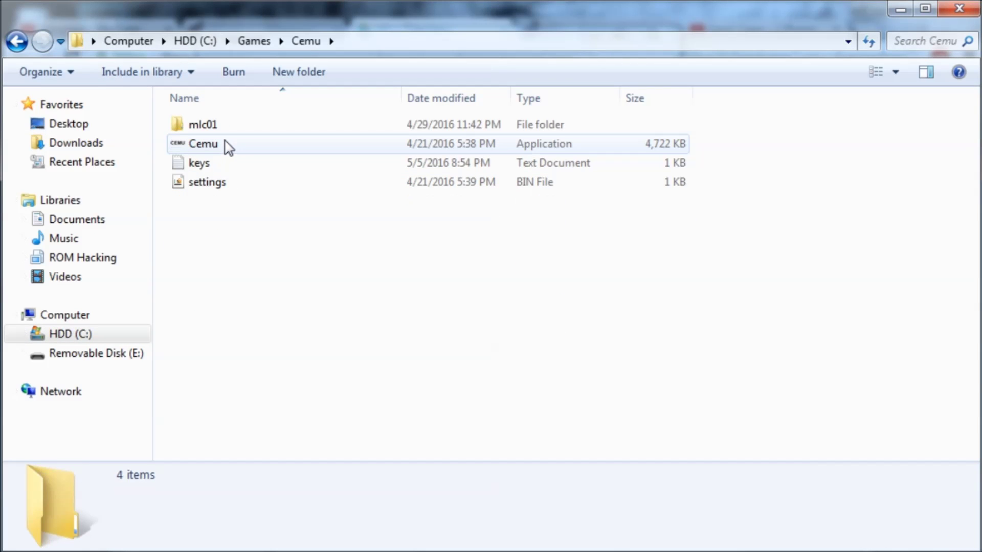
double_click(232, 161)
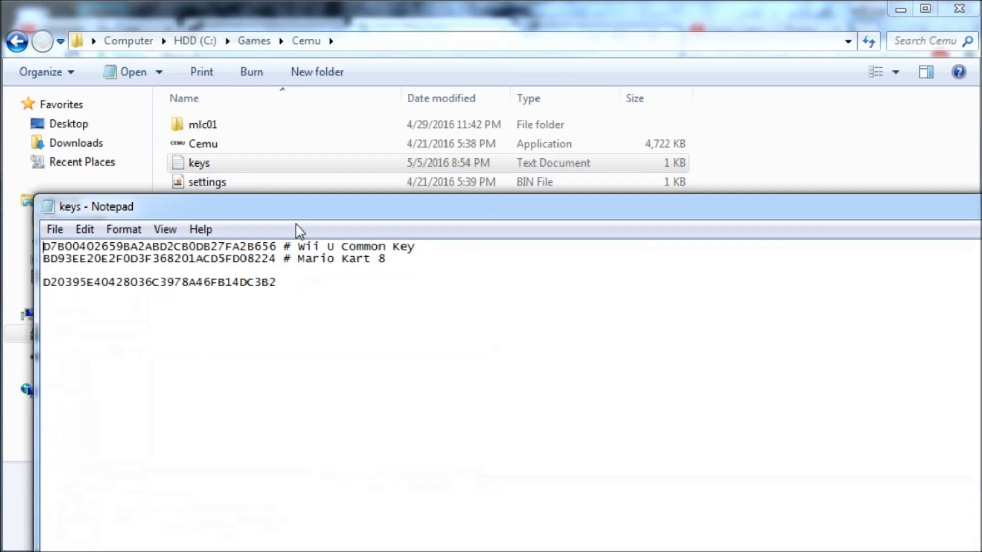
left_click_drag(313, 142, 70, 139)
right_click(99, 141)
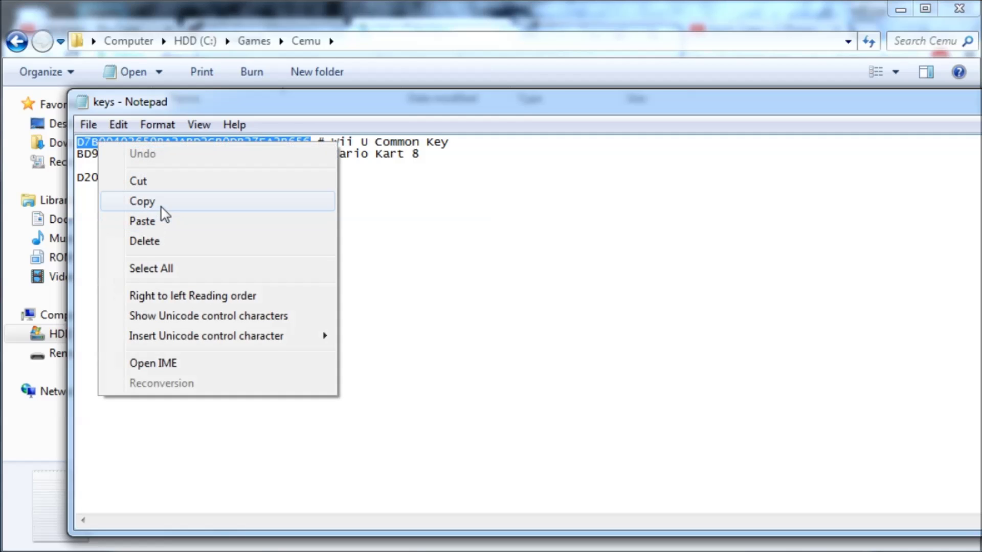
left_click(162, 207)
left_click(324, 230)
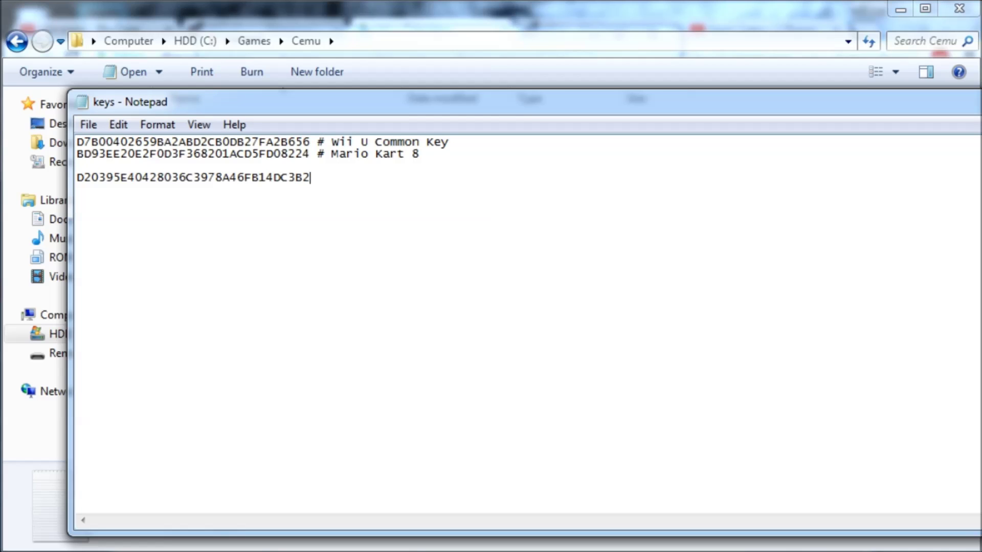
key("ctrl+s")
key("alt+F4")
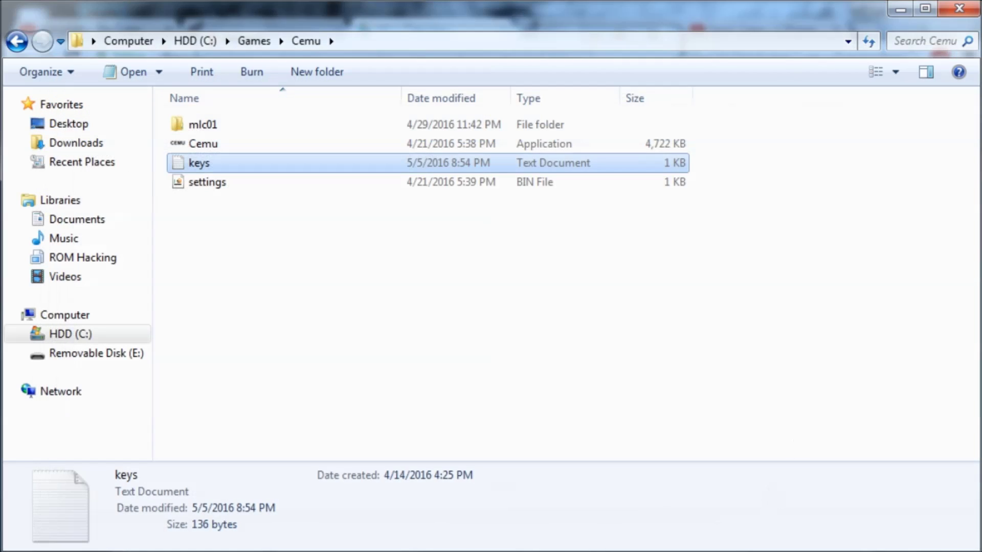
key("alt+Tab")
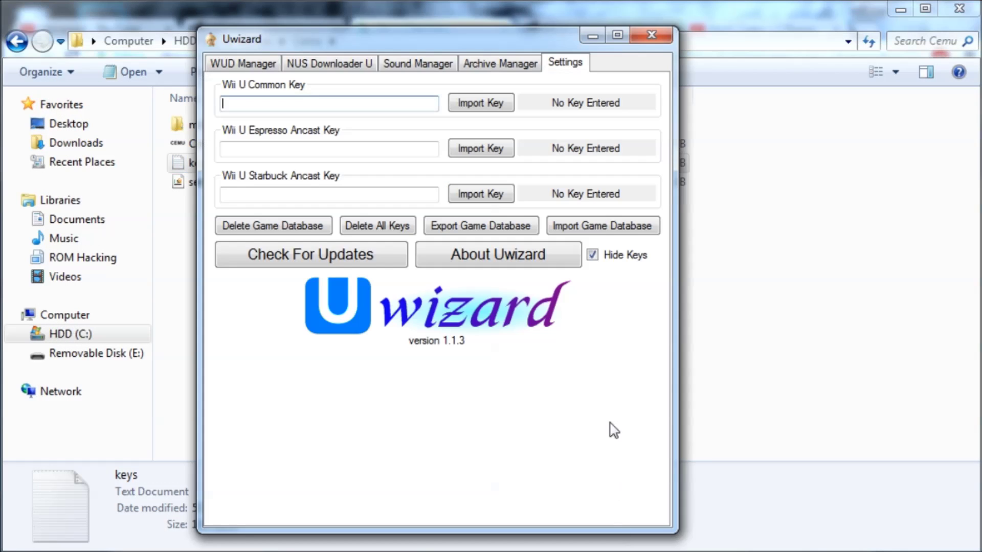
Paste the copied key into Uwizard's Wii U Common Key field and return to the WUD Manager page
right_click(377, 106)
left_click(429, 187)
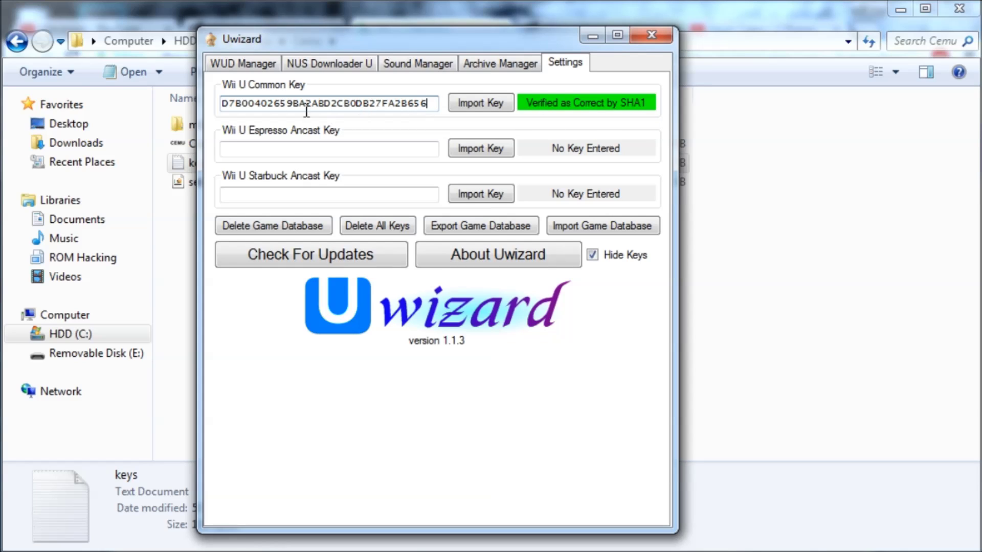
left_click(265, 66)
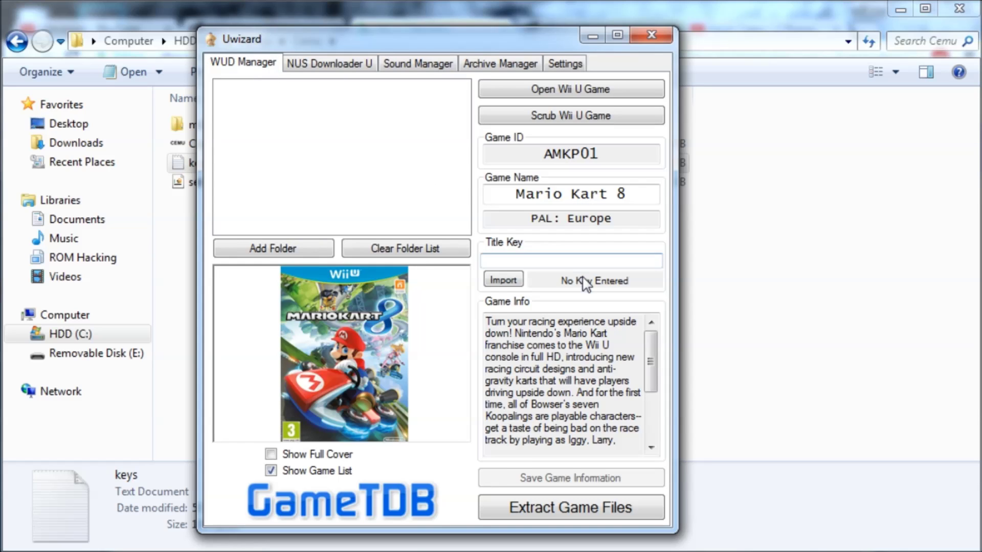
Check that the Common Key shows as verified, then switch to the Wii U Title Keys spreadsheet
left_click(552, 261)
left_click(565, 63)
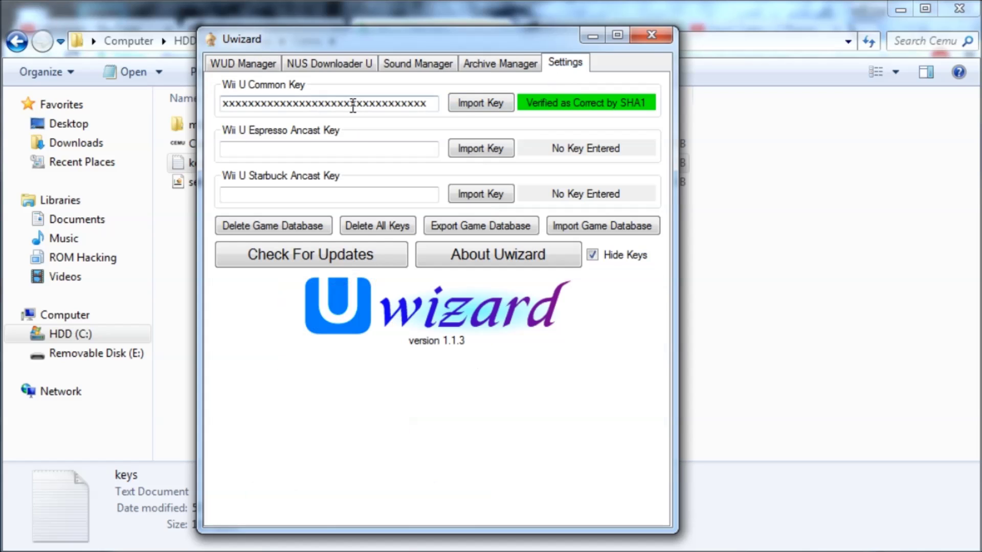
left_click(258, 64)
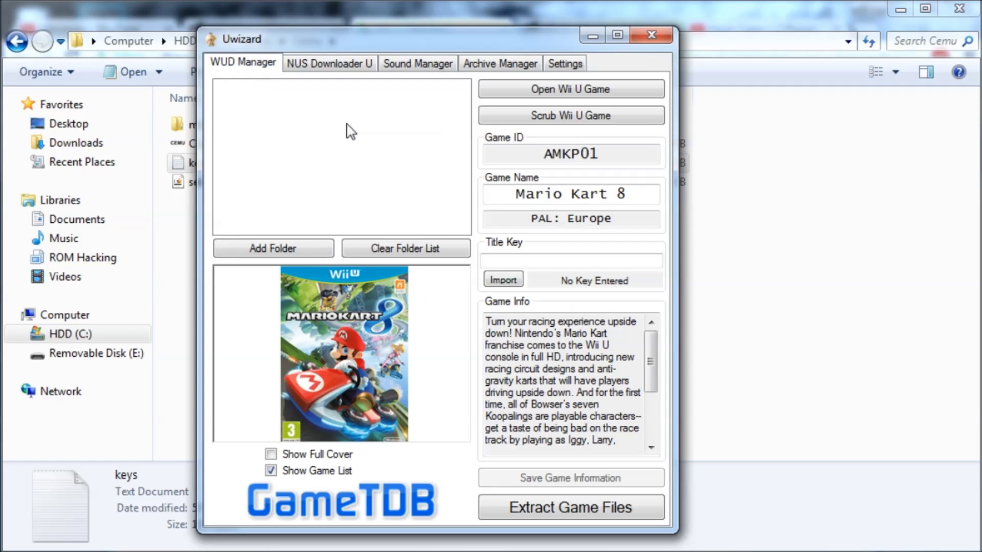
key("alt+Tab")
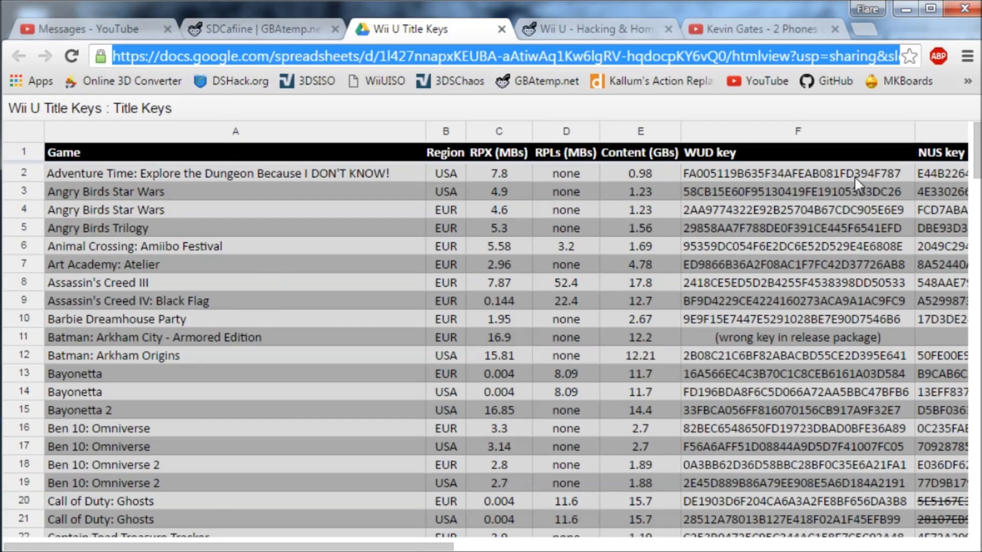
Search the sheet for 'mario kart 8', confirm the EUR AMKP01 row, and select its WUD key
left_click_drag(975, 162, 964, 125)
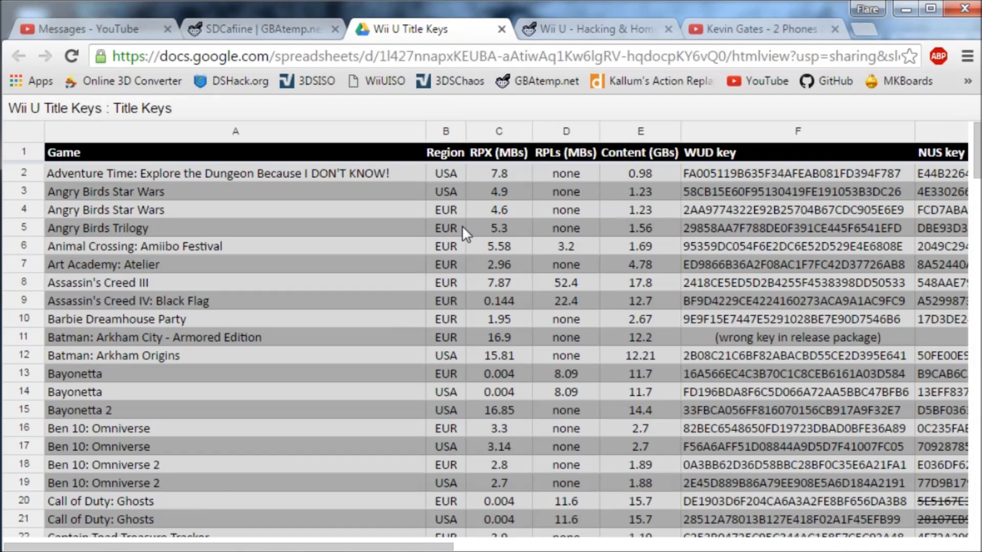
key("ctrl+f")
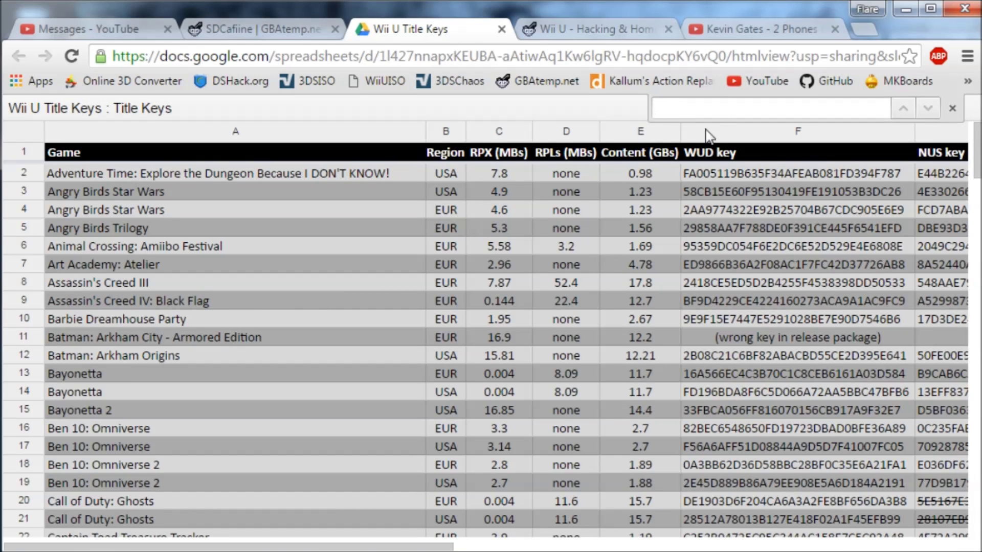
type("mario kart 8")
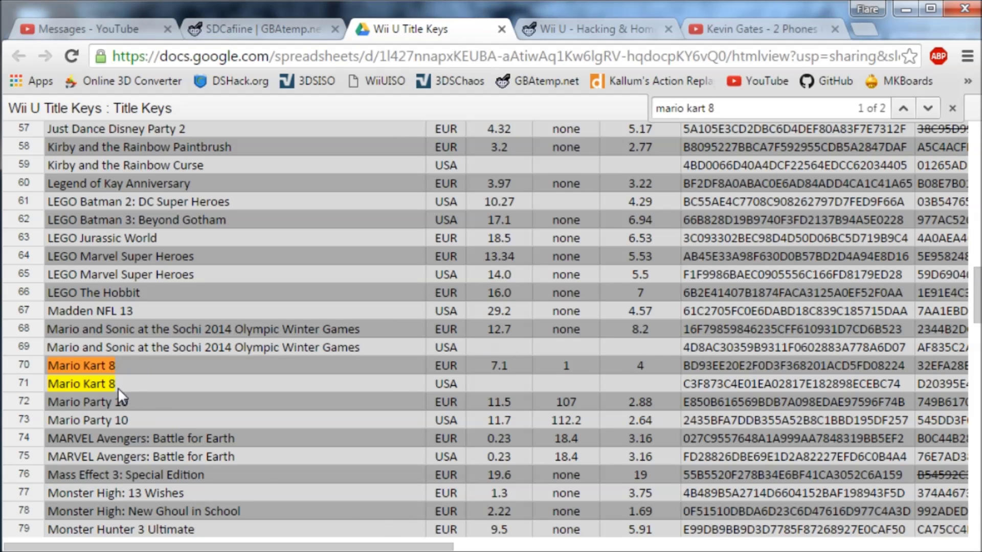
left_click_drag(278, 548, 508, 549)
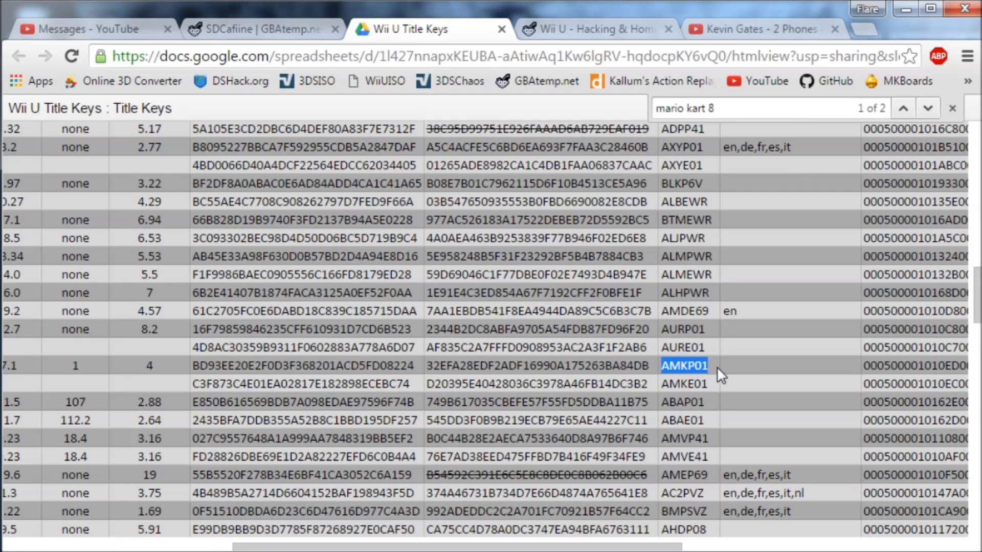
key("alt+Tab")
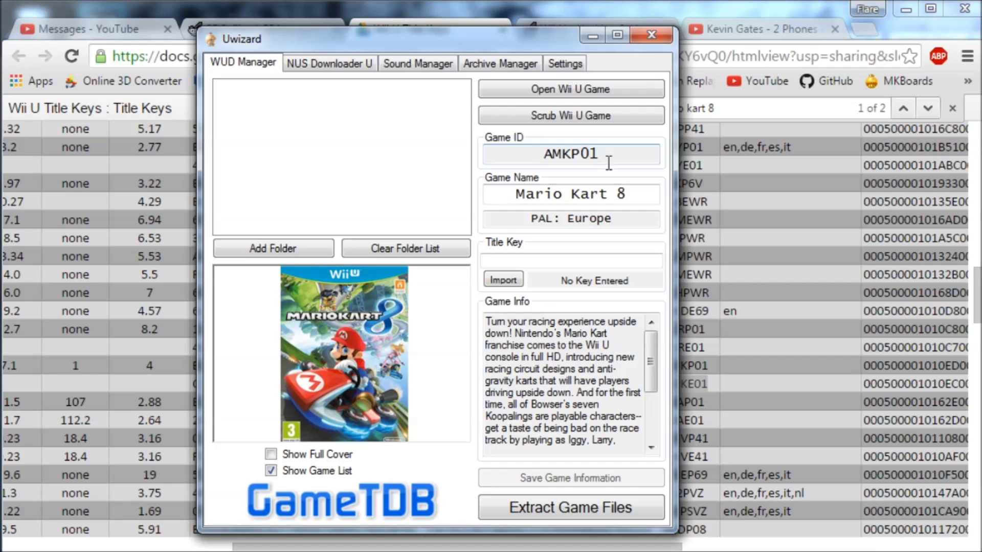
left_click(770, 325)
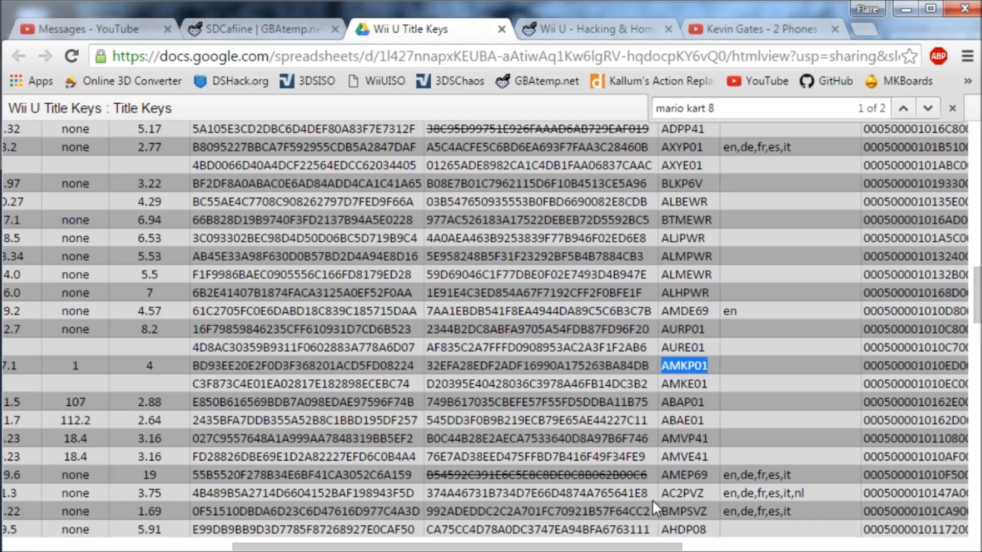
left_click_drag(612, 550, 550, 550)
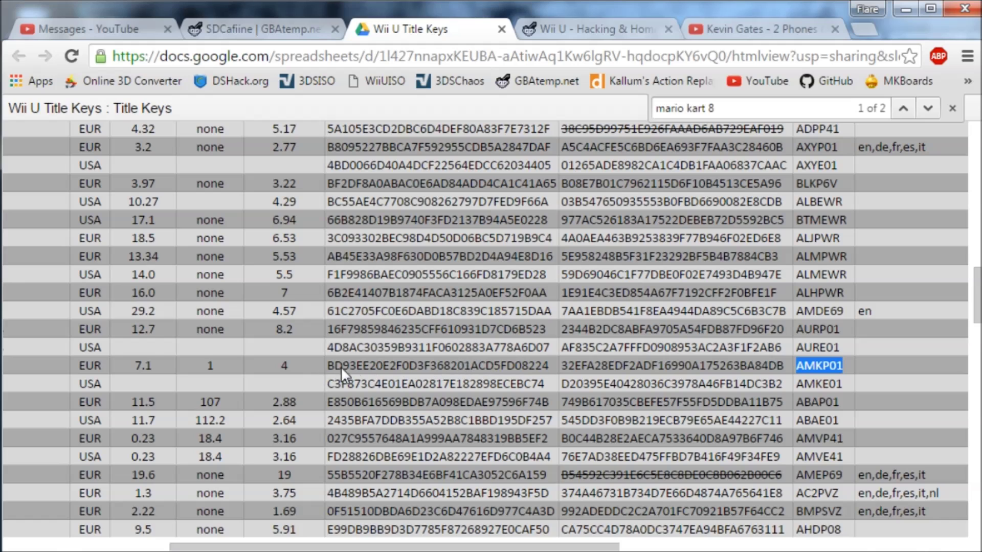
double_click(360, 364)
right_click(359, 363)
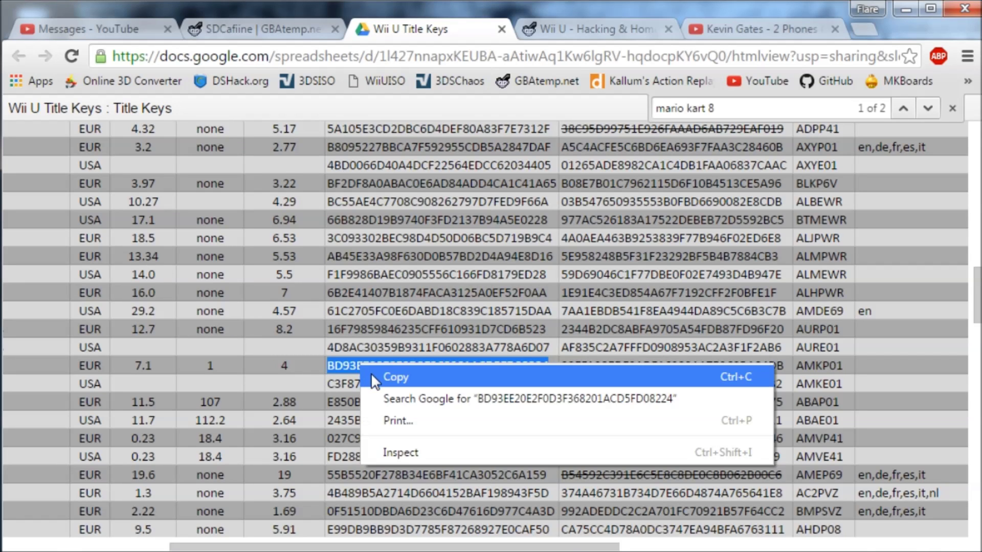
Copy the Mario Kart 8 WUD key and paste it into Uwizard's Title Key field
left_click(370, 372)
key("alt+Tab")
left_click(528, 259)
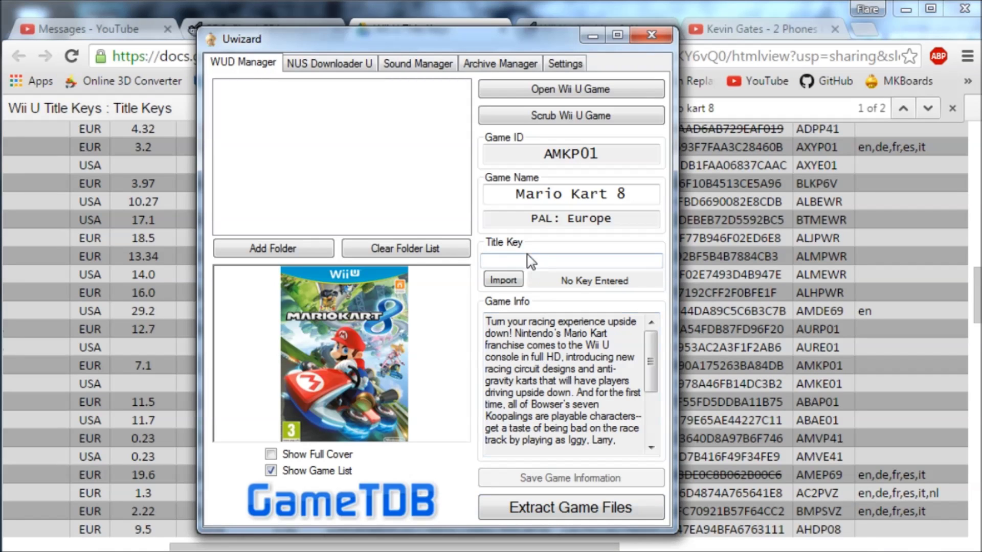
right_click(596, 260)
left_click(693, 333)
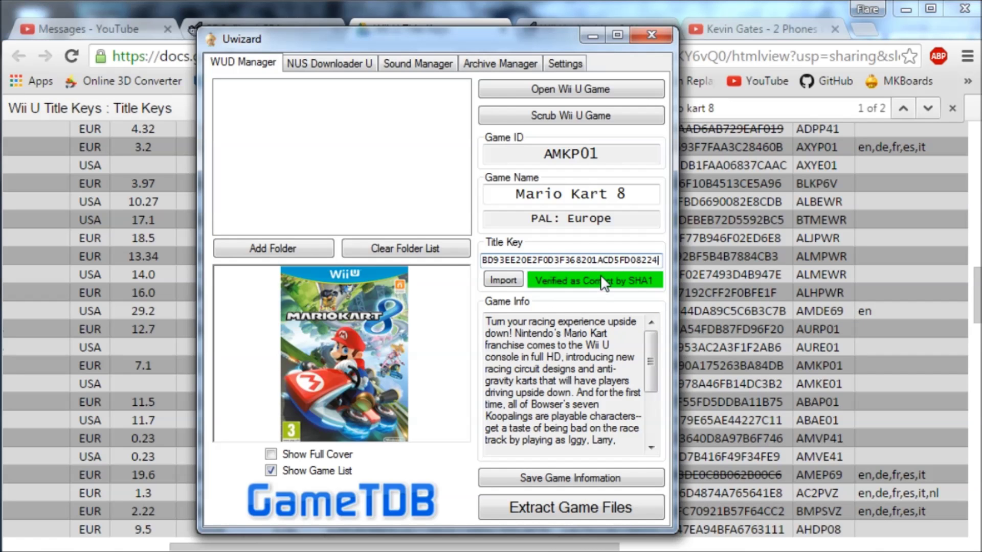
Replace the title key with the row's NUS key instead
key("alt+Tab")
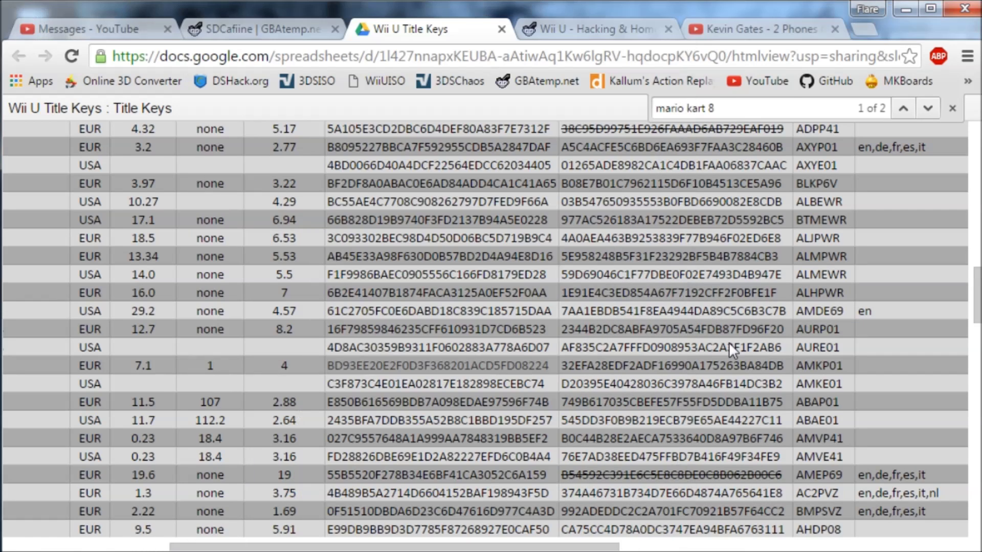
left_click_drag(562, 364, 784, 361)
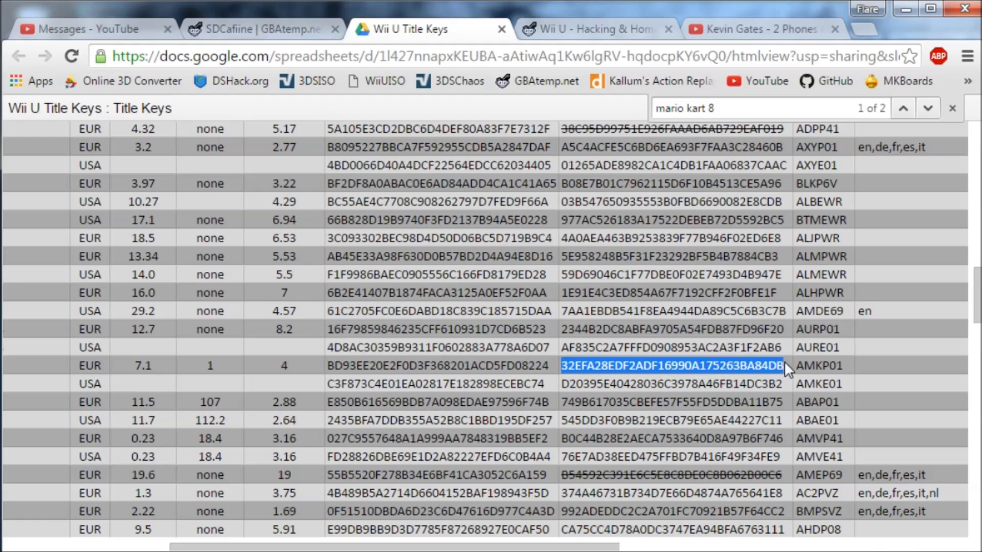
right_click(762, 364)
left_click(778, 381)
key("alt+Tab")
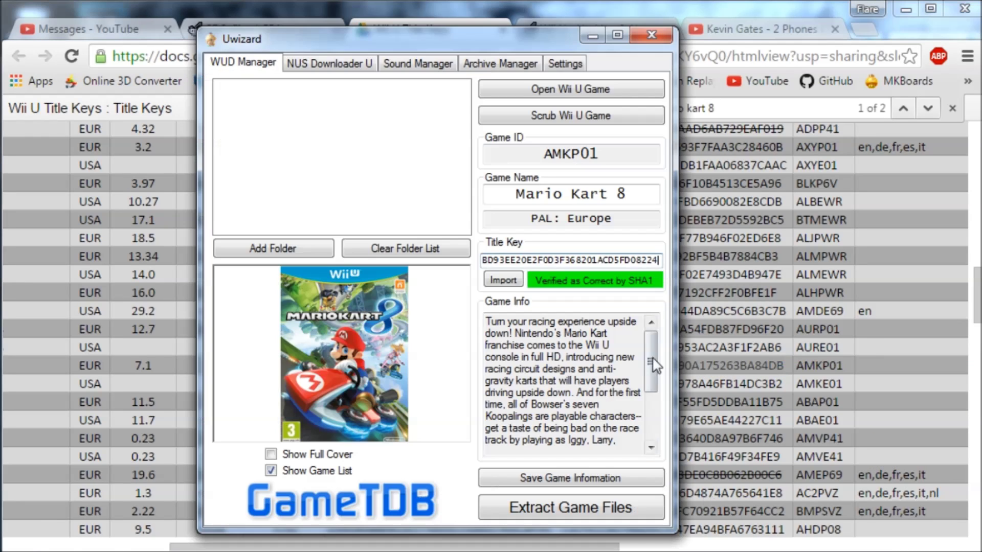
double_click(620, 266)
key("ctrl+v")
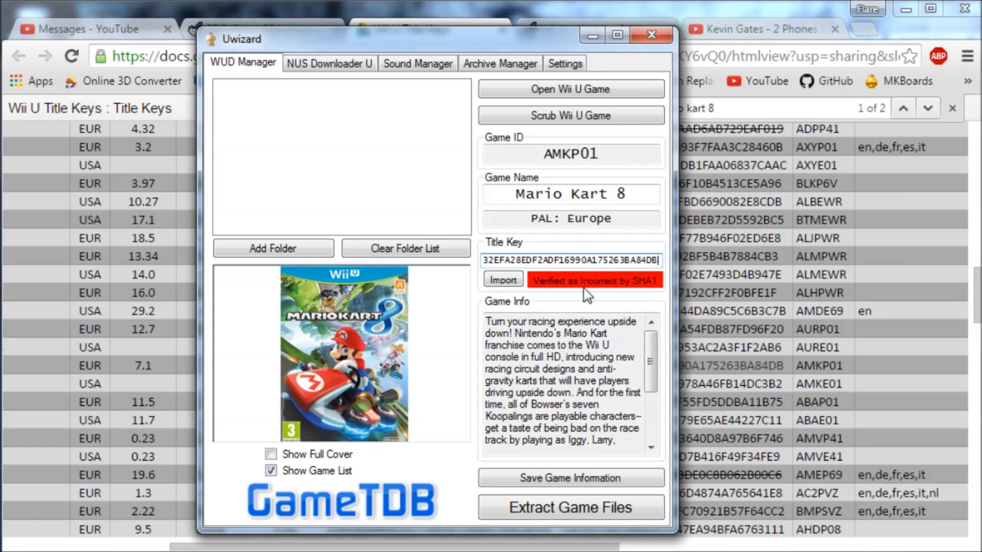
Re-copy the WUD key and paste it back over the rejected title key
key("alt+Tab")
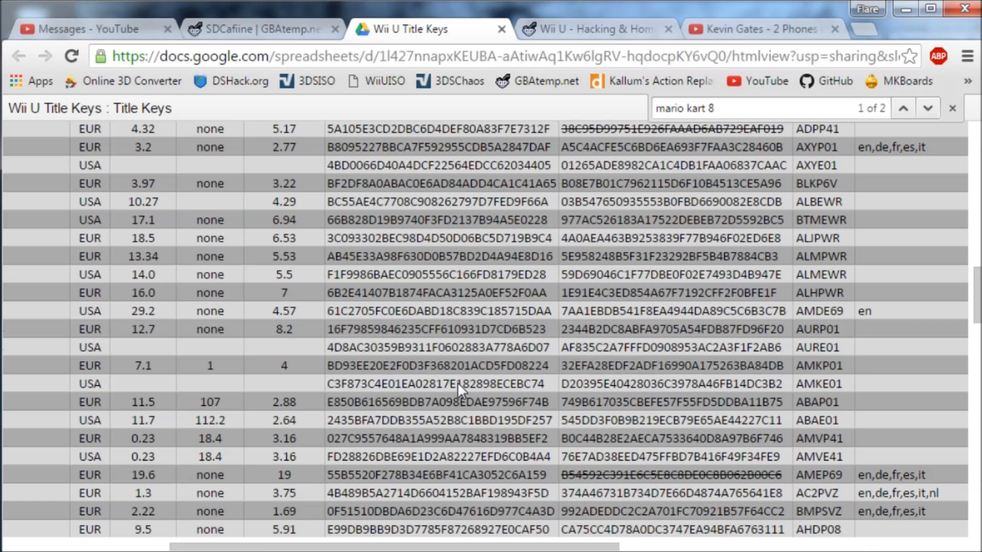
double_click(489, 365)
key("ctrl+c")
key("alt+Tab")
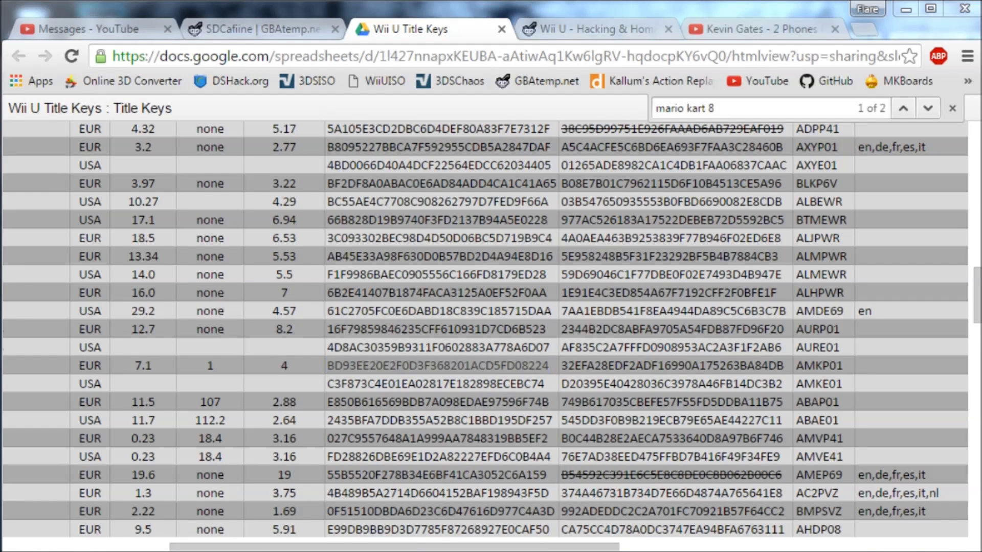
double_click(616, 261)
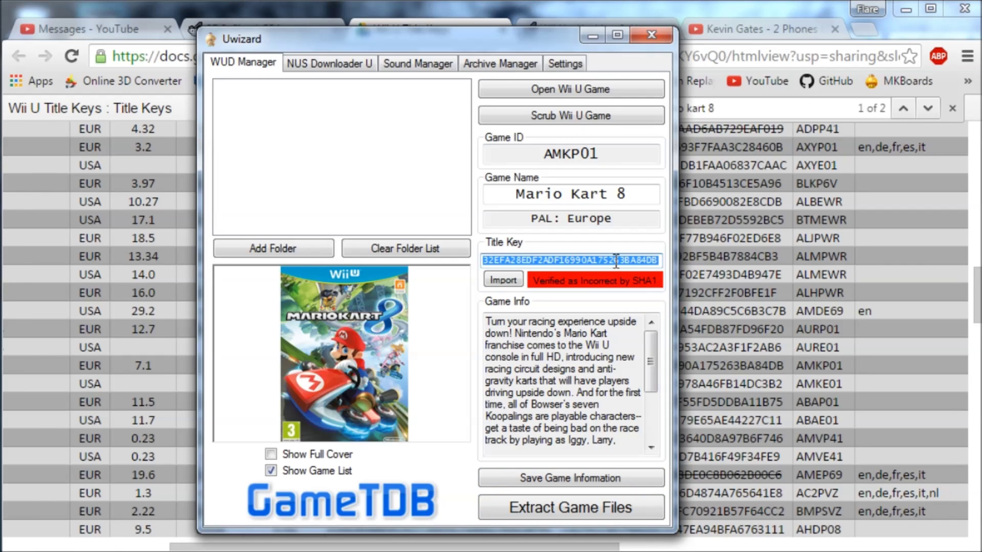
key("ctrl+v")
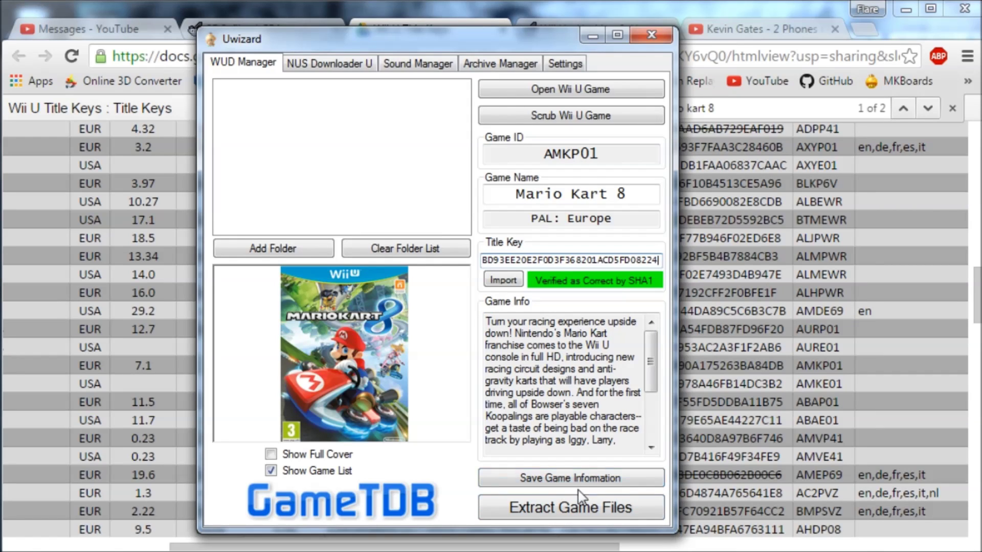
Extract the game into a new 'Mario Kart 8' folder created inside Downloads
left_click(553, 508)
left_click_drag(588, 197, 532, 180)
left_click(678, 271)
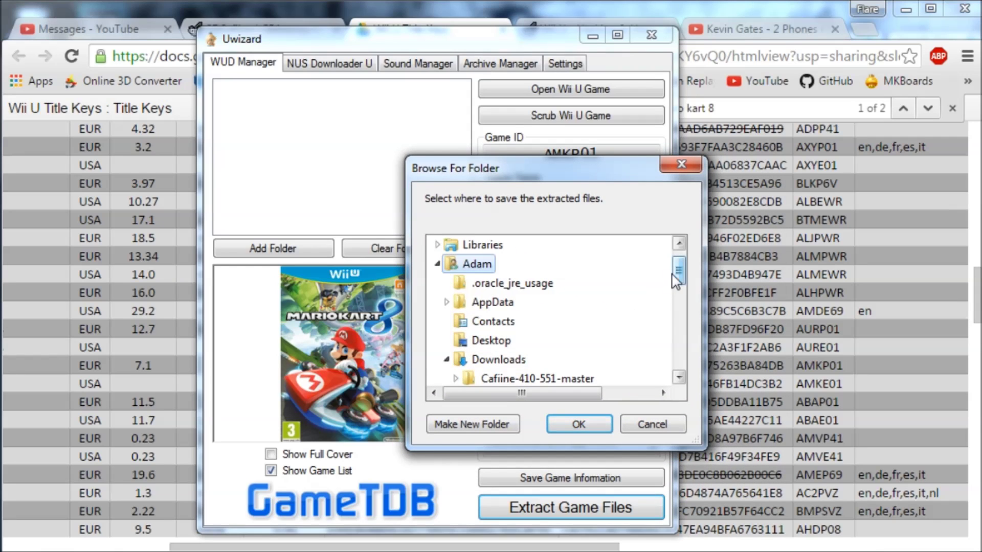
left_click(499, 361)
left_click(472, 425)
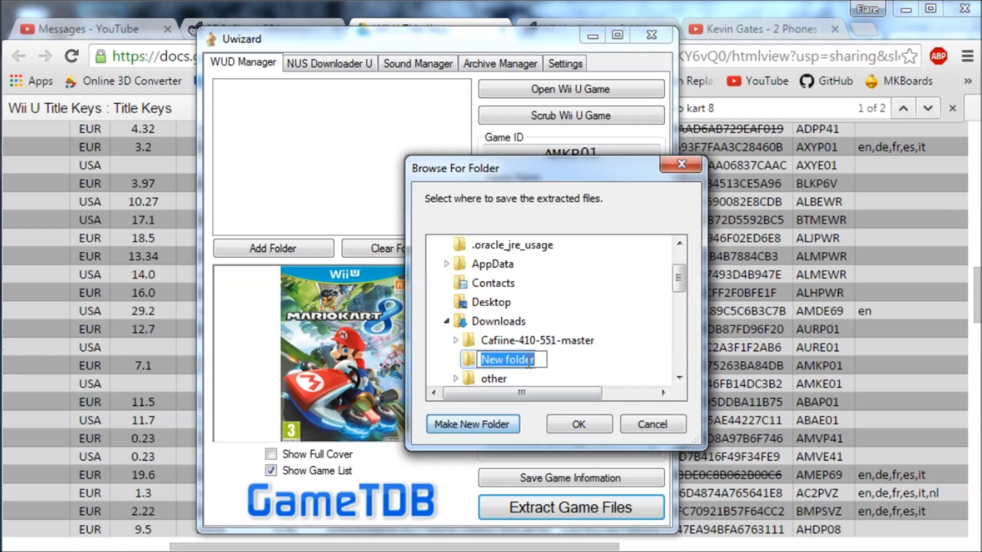
type("Mar")
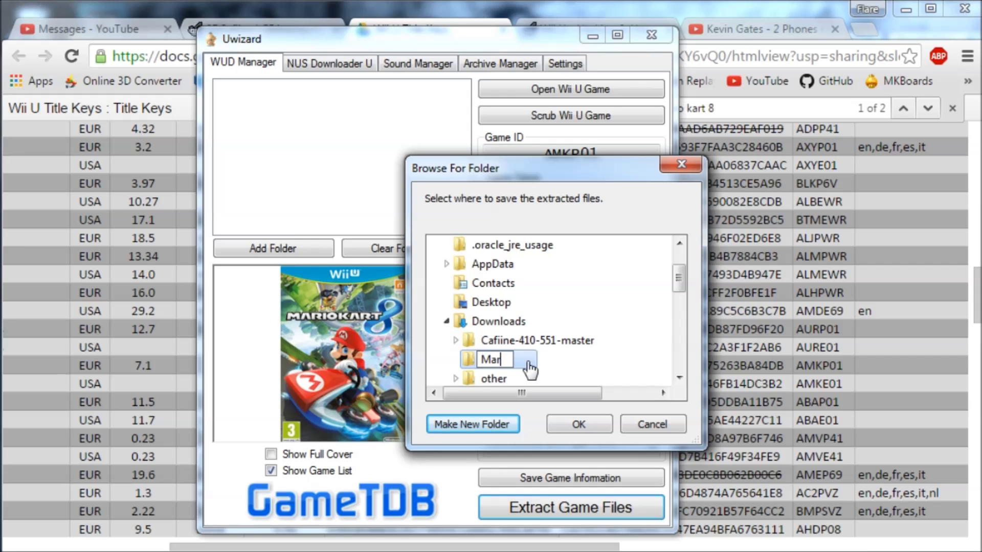
type("io Kart 8")
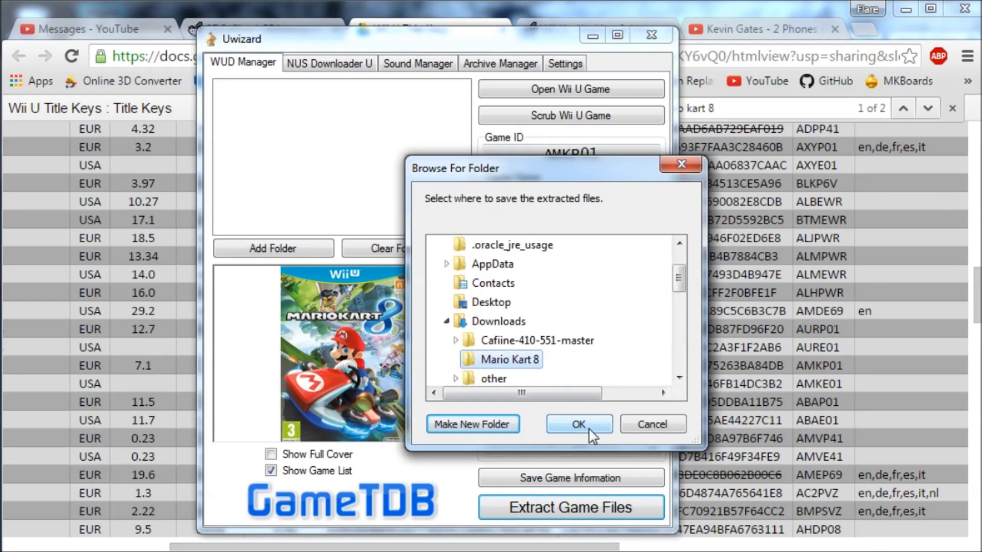
left_click(578, 423)
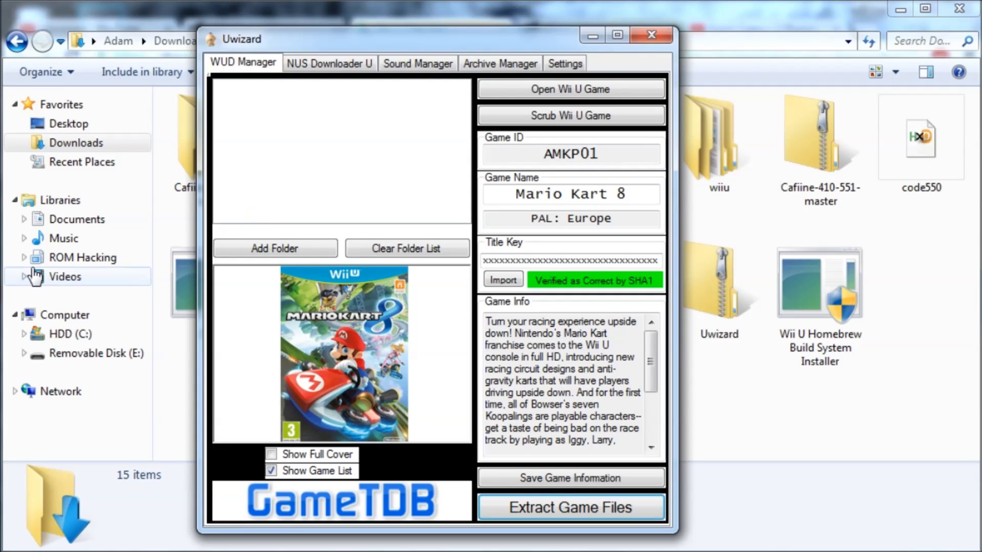
Open Downloads\Mario Kart 8\WUP-P-AMKP in Explorer
left_click(77, 143)
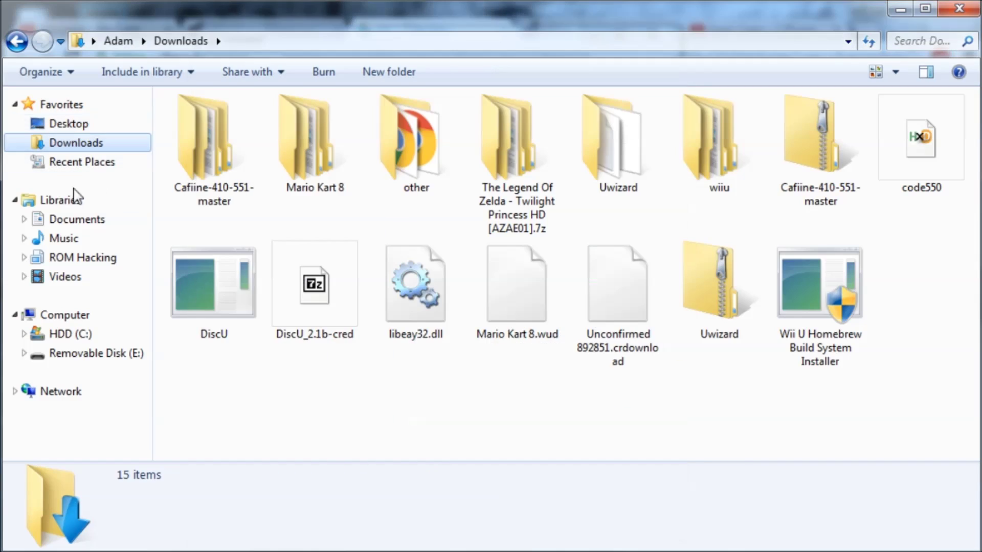
left_click(311, 176)
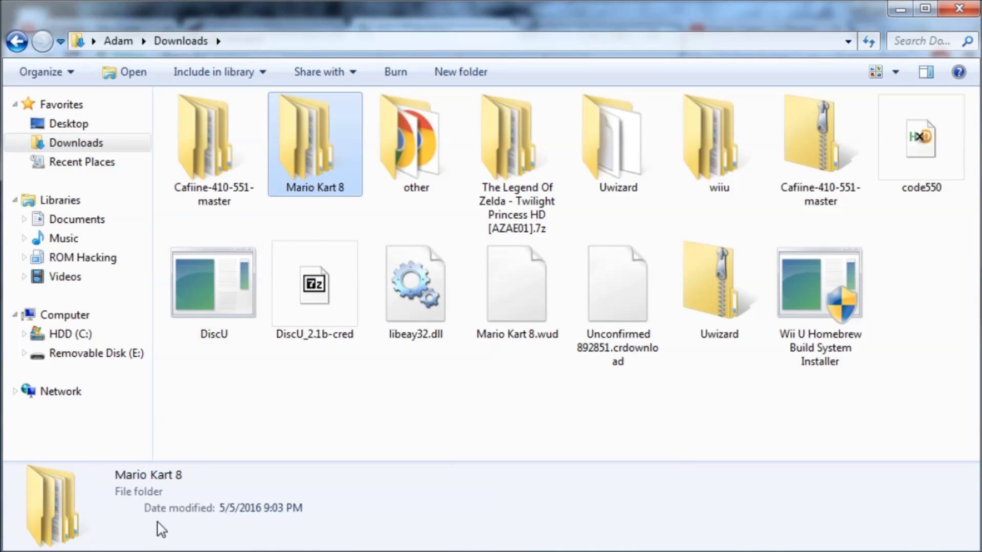
double_click(297, 153)
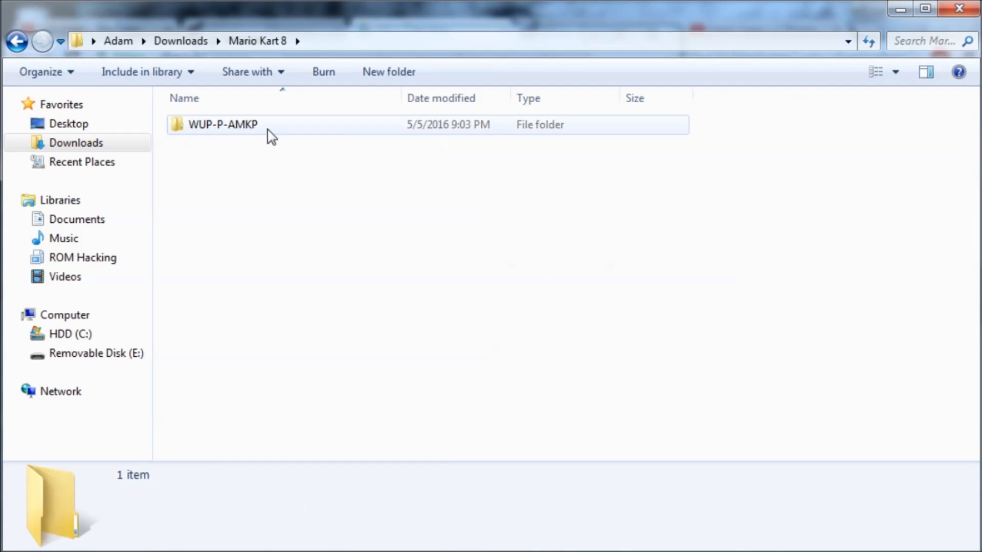
double_click(256, 127)
left_click_drag(239, 219, 324, 173)
Inspect the system folder's 02 and 03 subfolders, then go back
left_click(270, 126)
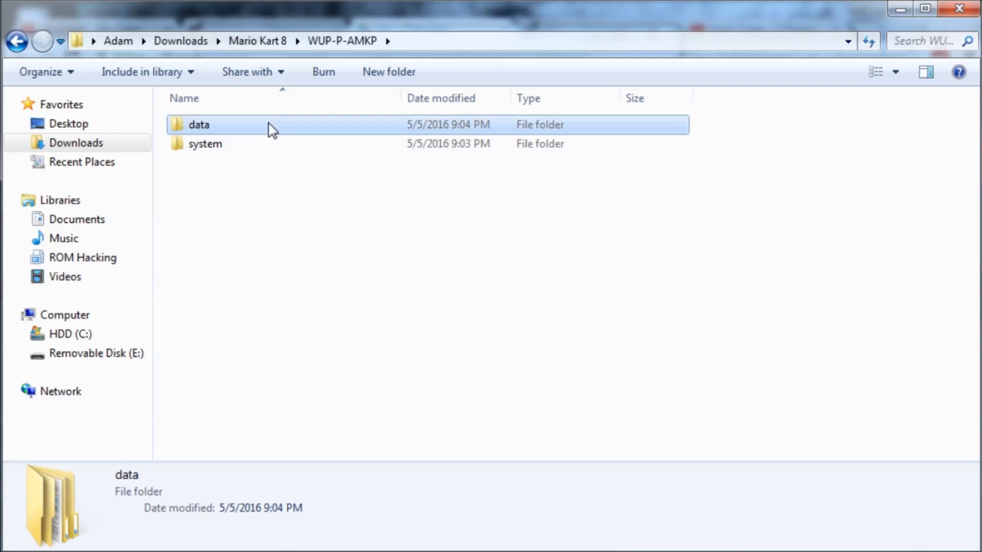
double_click(226, 146)
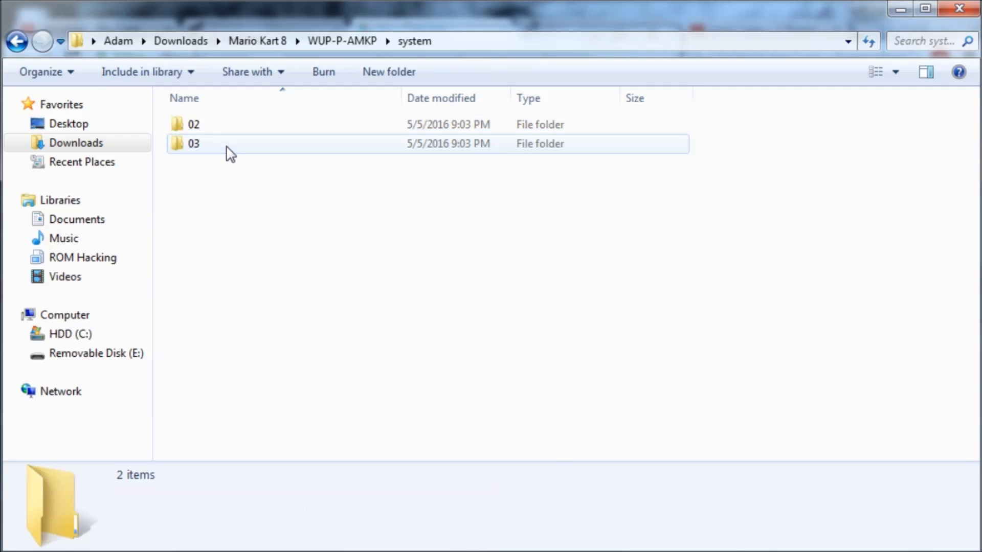
double_click(236, 128)
key("BackSpace")
double_click(230, 145)
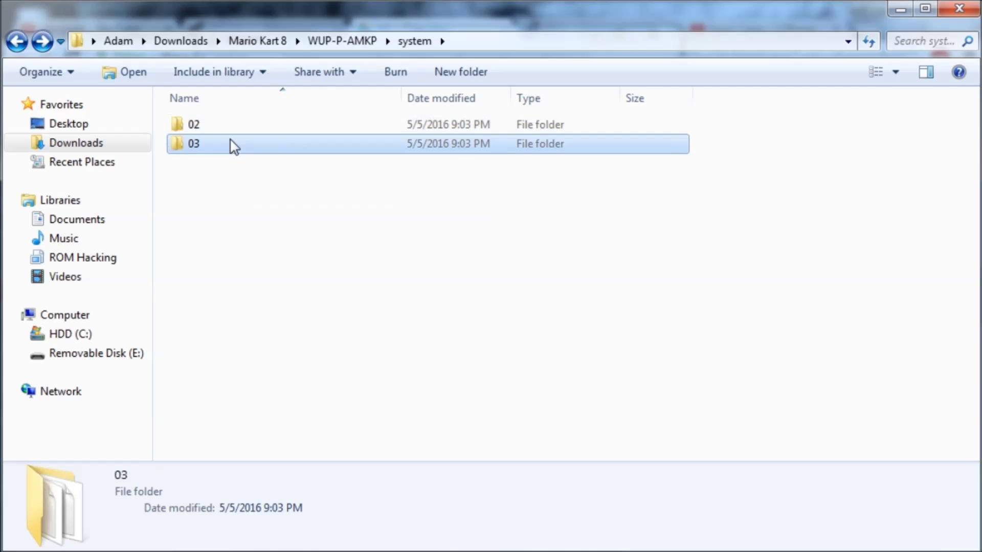
key("BackSpace")
key("BackSpace")
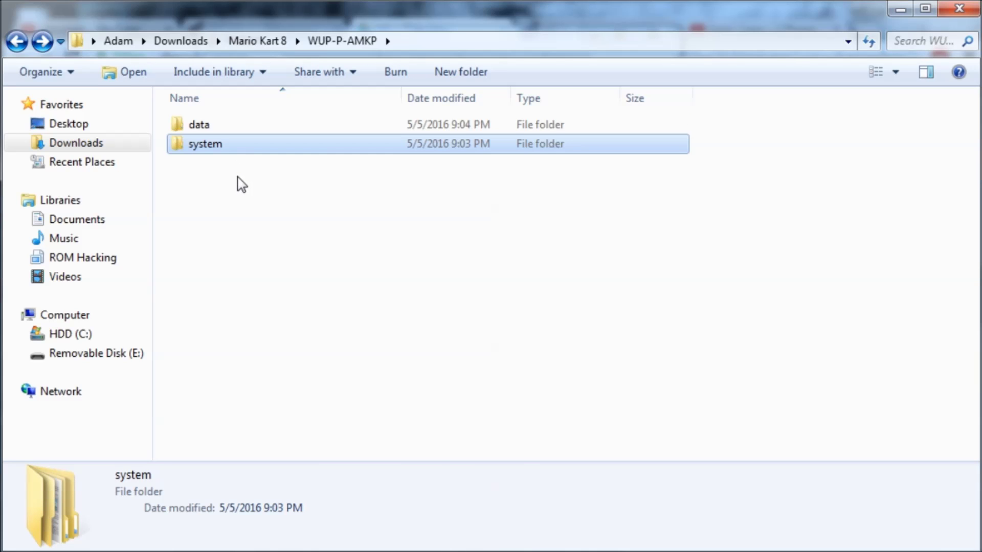
Inside the data folder, copy the code, content and meta folders
double_click(254, 133)
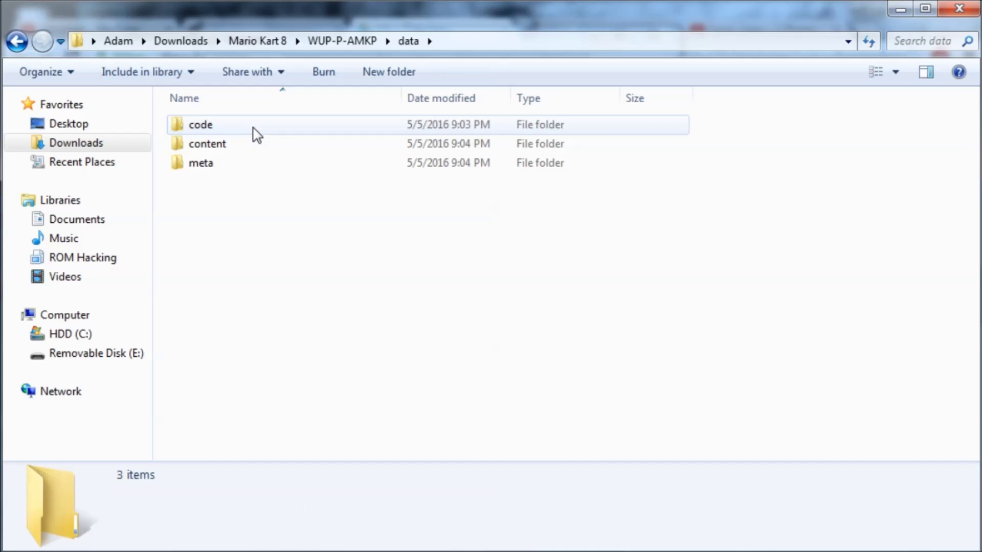
left_click_drag(227, 265, 412, 274)
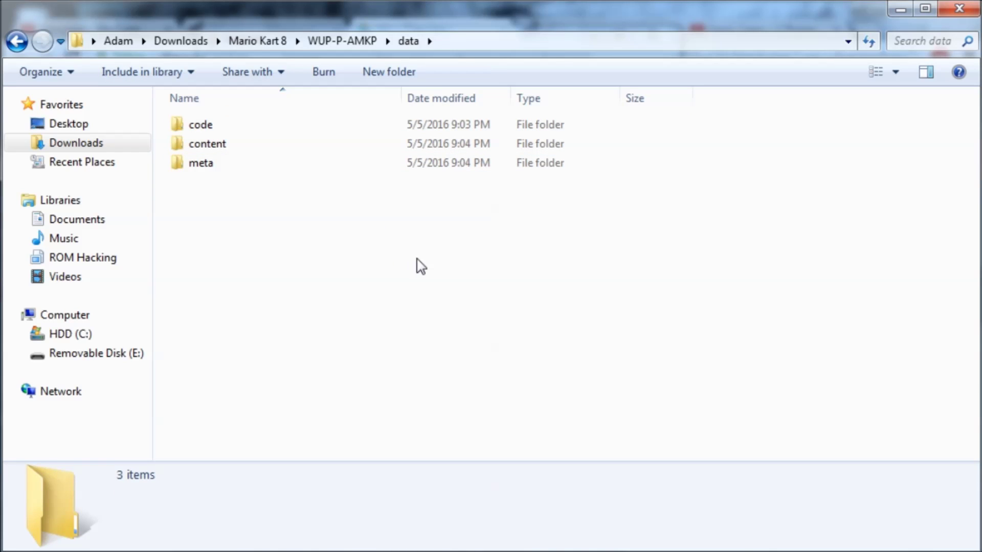
left_click_drag(247, 228, 246, 132)
right_click(246, 132)
left_click(290, 326)
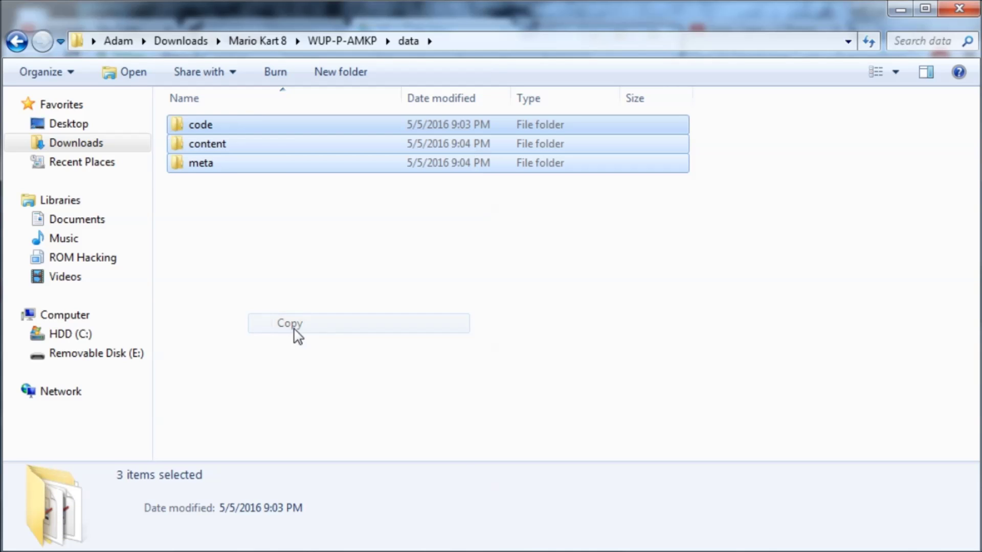
Open the content folder and select its game subfolders through ui3d
left_click(414, 384)
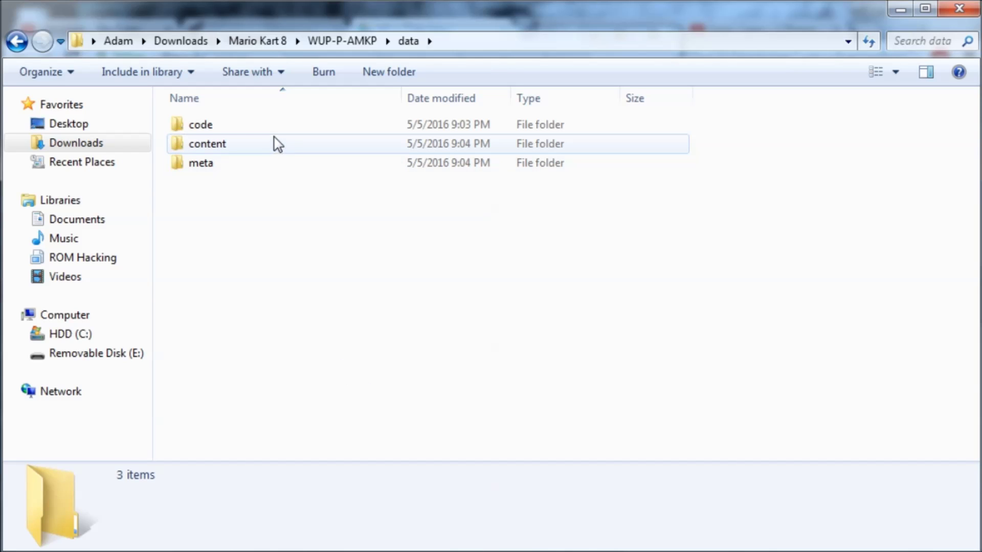
double_click(230, 149)
left_click_drag(219, 420, 354, 443)
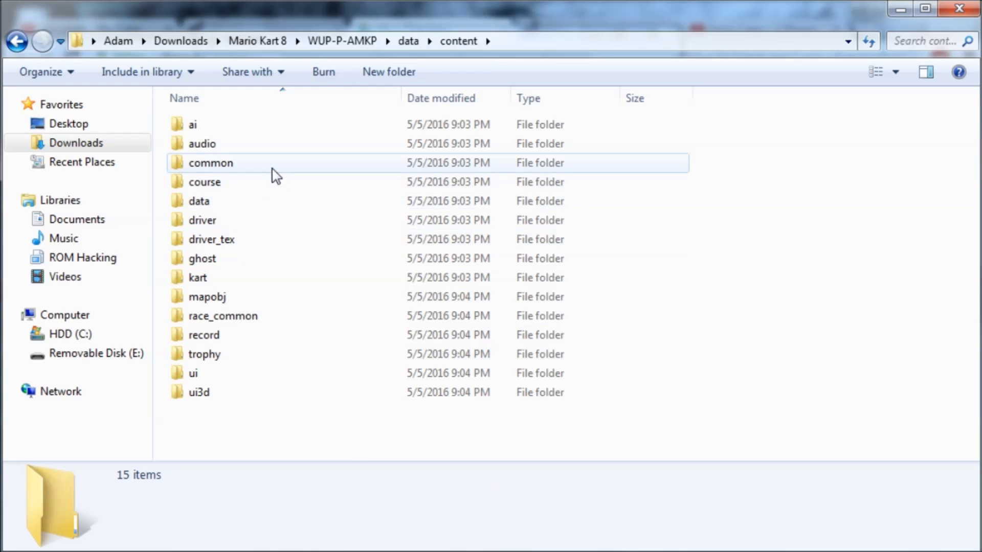
Browse the course folder and inspect the Gagb_MarioCircuit files, including course_model and course.kcl
double_click(230, 183)
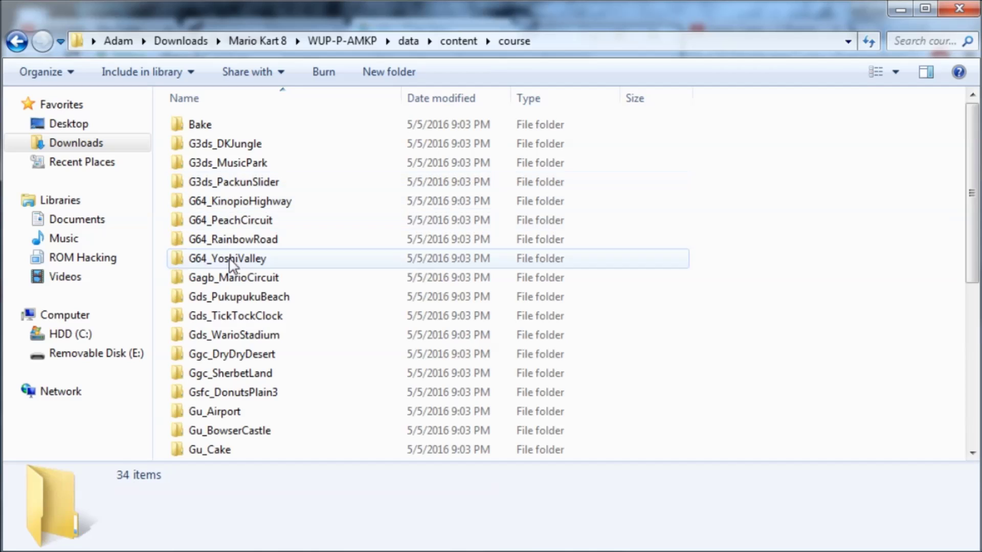
left_click(270, 241)
scroll(281, 322, "down", 2)
scroll(280, 318, "up", 2)
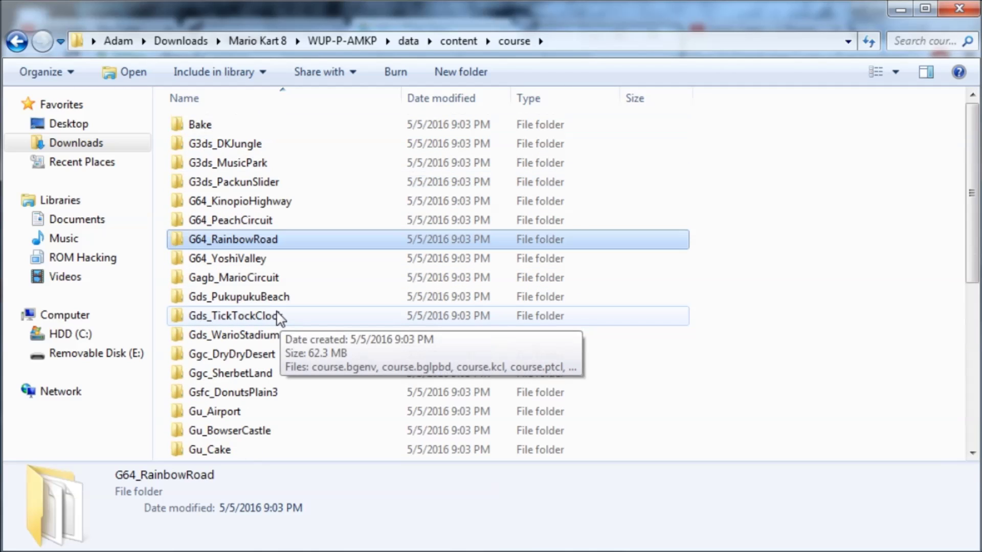
double_click(265, 280)
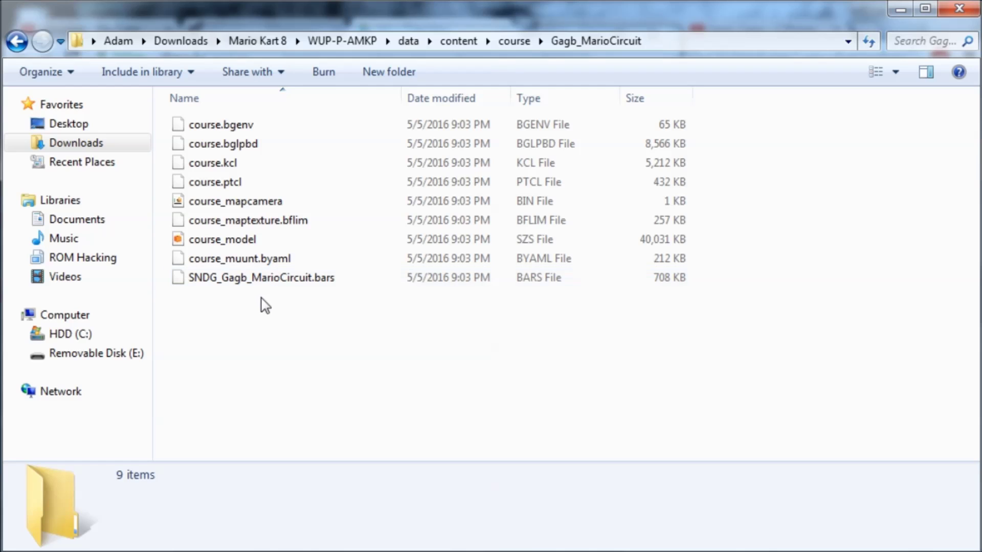
left_click(276, 241)
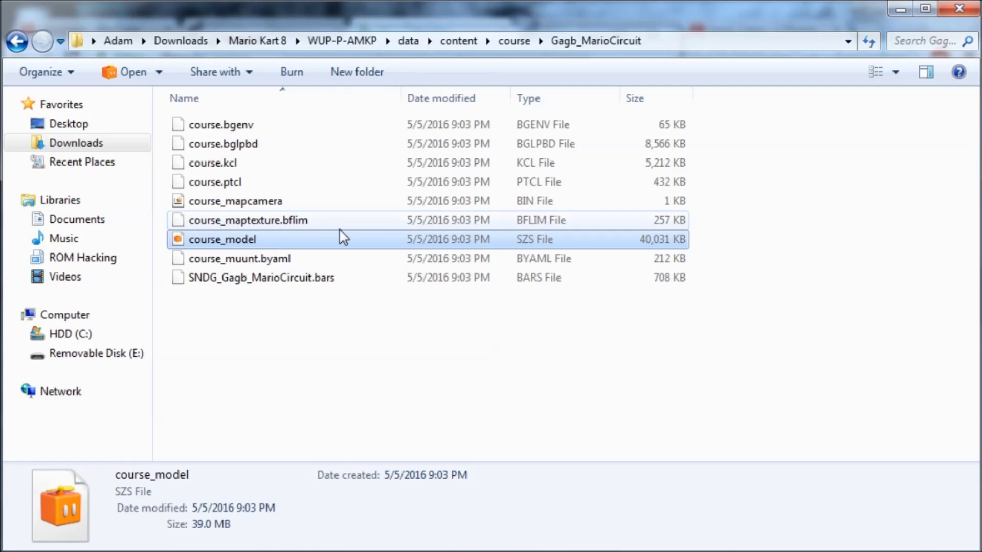
left_click(467, 165)
mouse_move(371, 349)
left_mouse_down()
mouse_move(390, 110)
mouse_move(250, 257)
mouse_move(395, 307)
mouse_move(372, 333)
left_mouse_up()
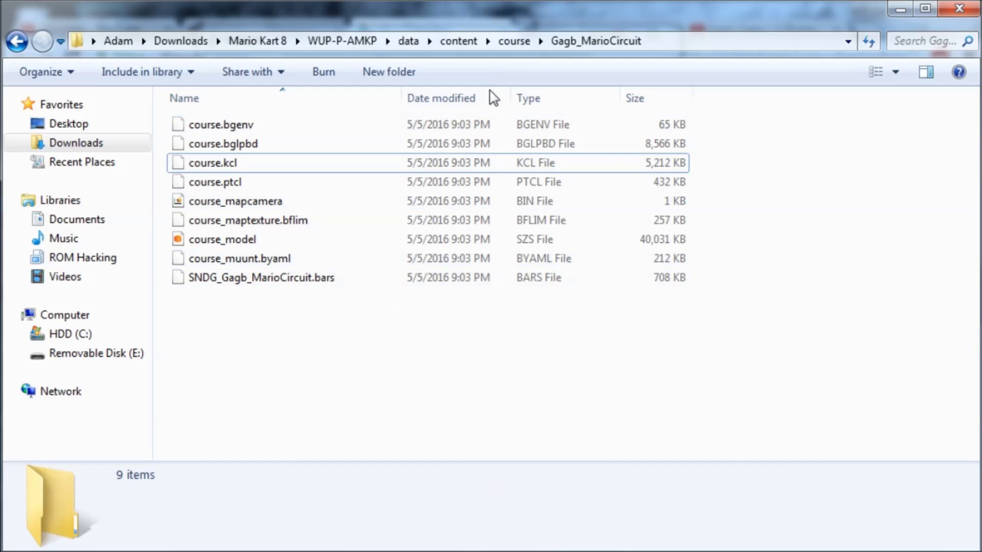
Return via the course and Mario Kart 8 folders to reopen WUP-P-AMKP
left_click(513, 42)
left_click(300, 373)
scroll(241, 198, "down", 5)
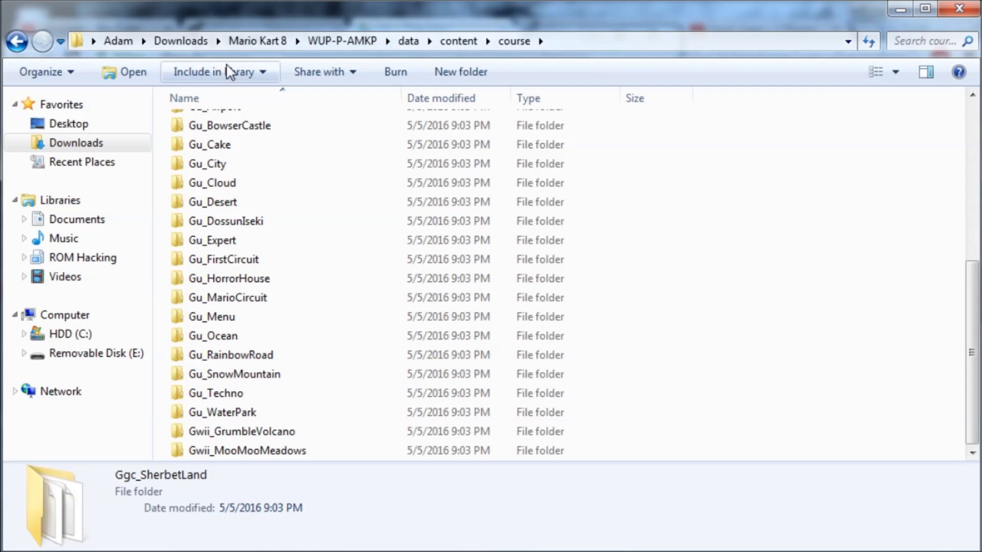
left_click(247, 44)
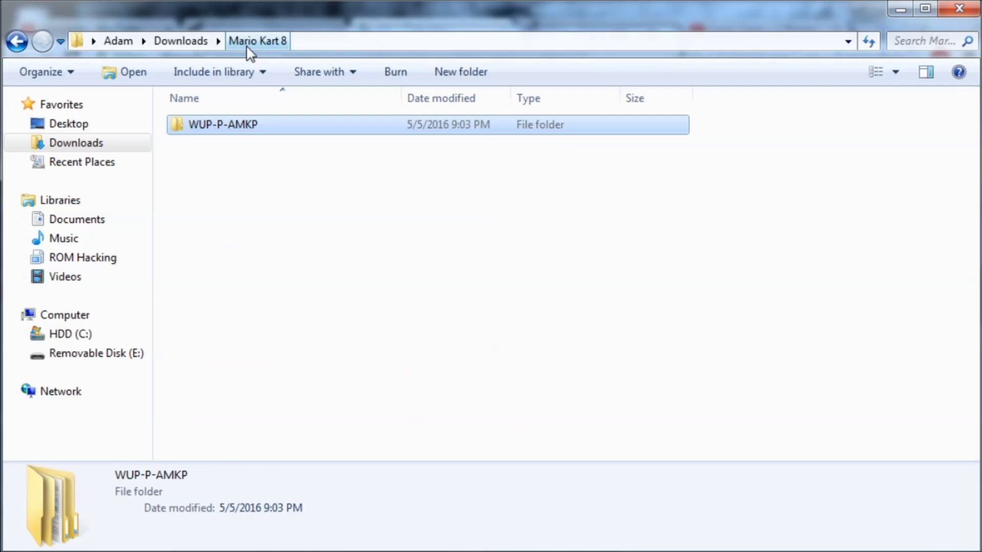
double_click(244, 134)
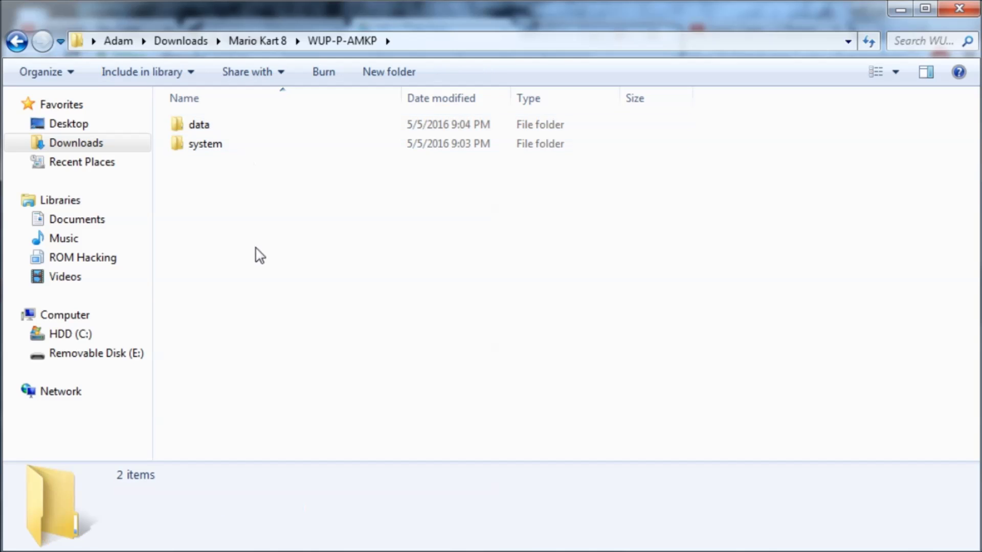